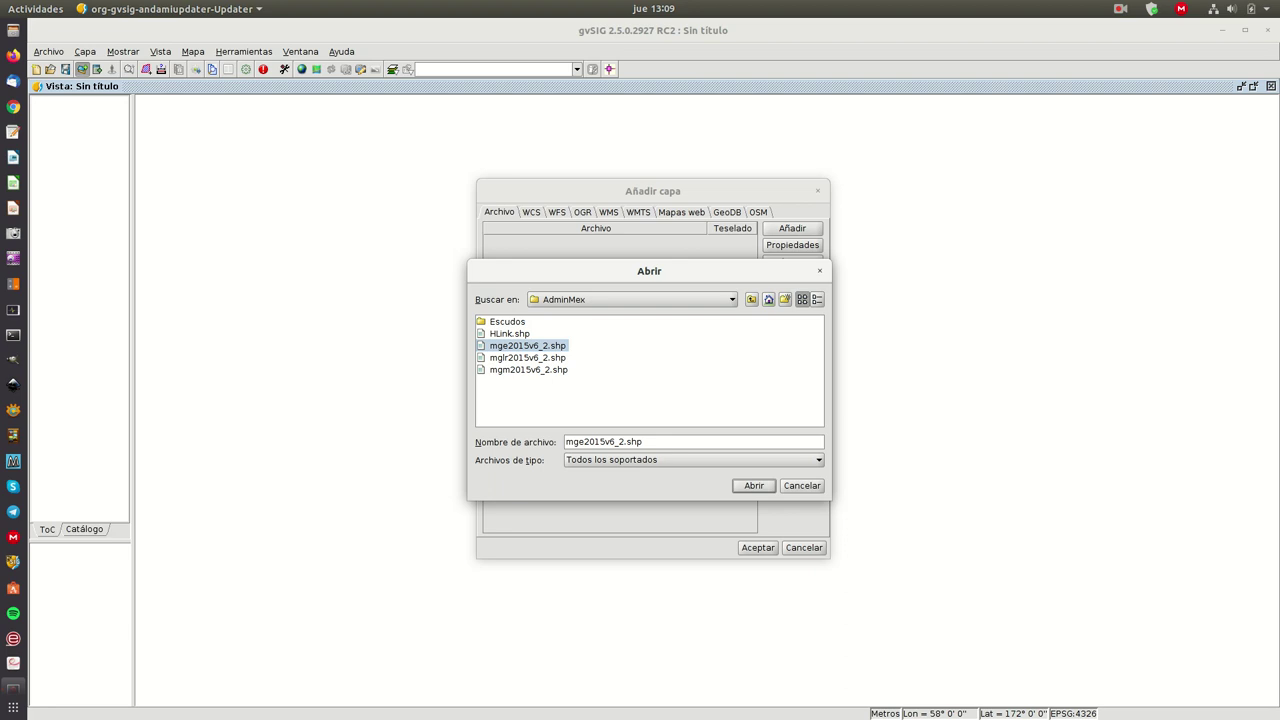
# - Add the layers mge2015v6_2.shp and mgm2015v6_2.shp to the view, and add mge2015v6_2 to the locator map
pyautogui.keyDown('ctrl'); pyautogui.click(528, 370); pyautogui.keyUp('ctrl')
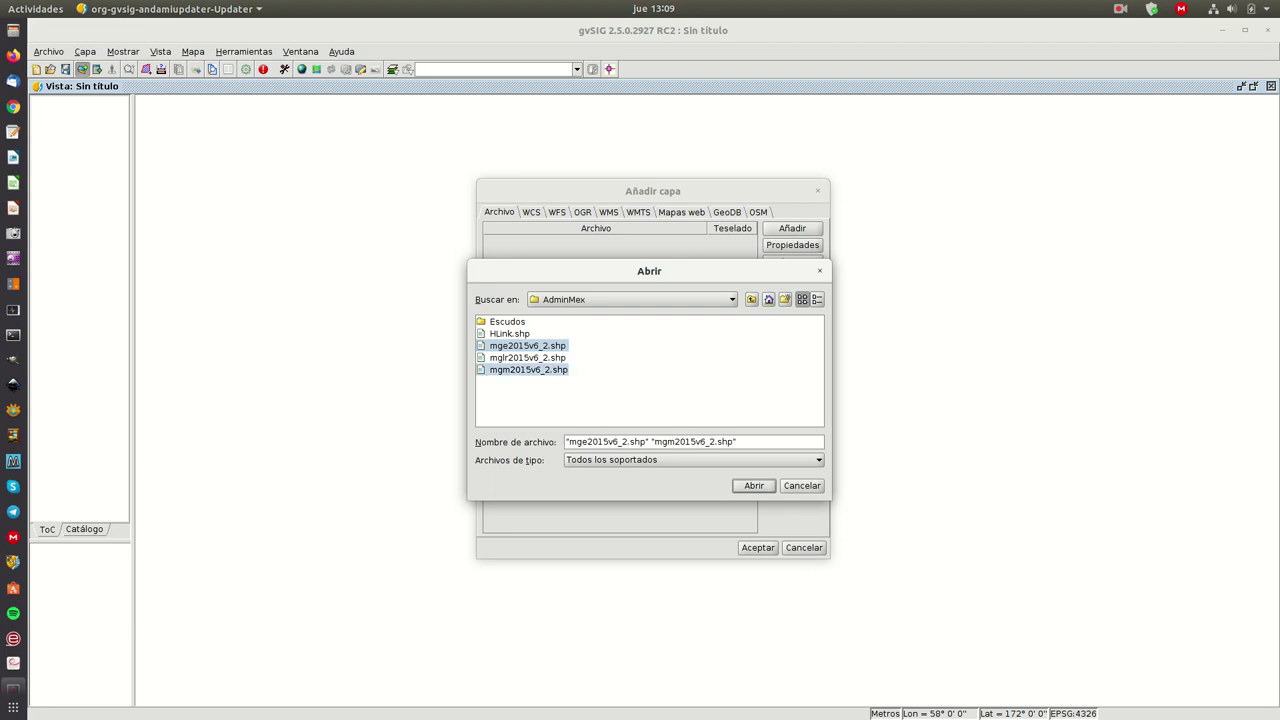
pyautogui.press('Return')
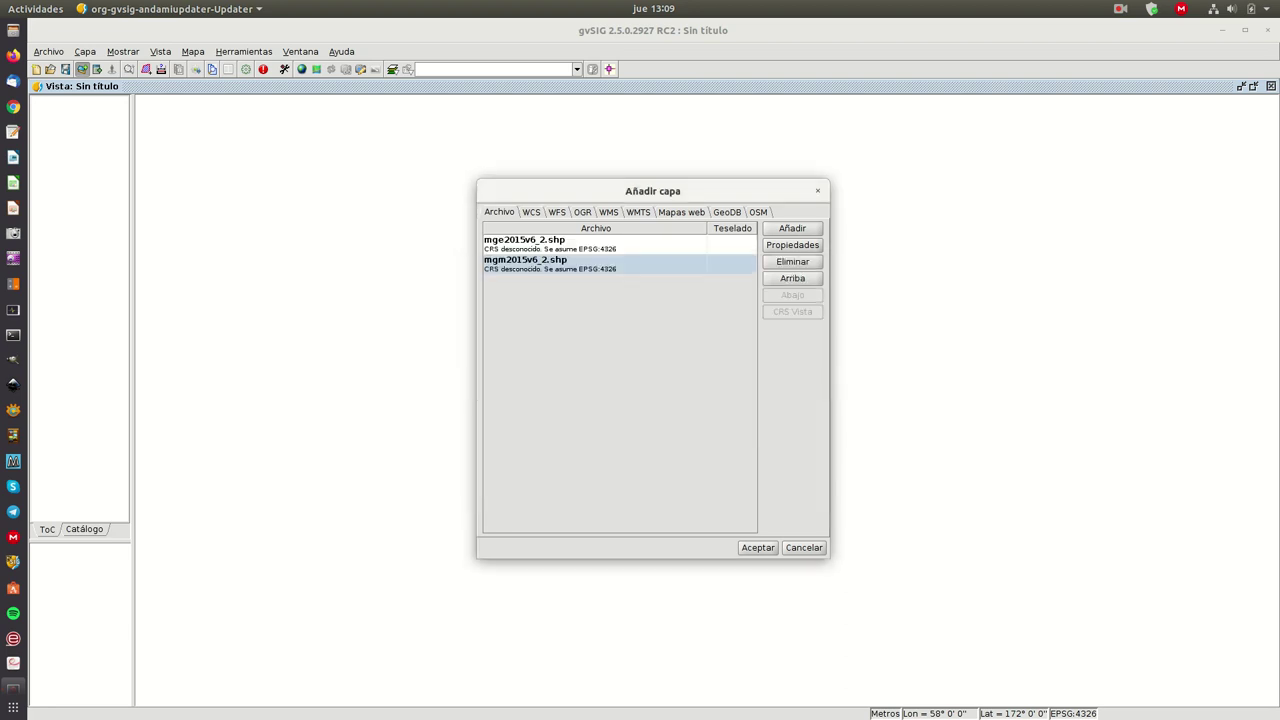
pyautogui.press('Return')
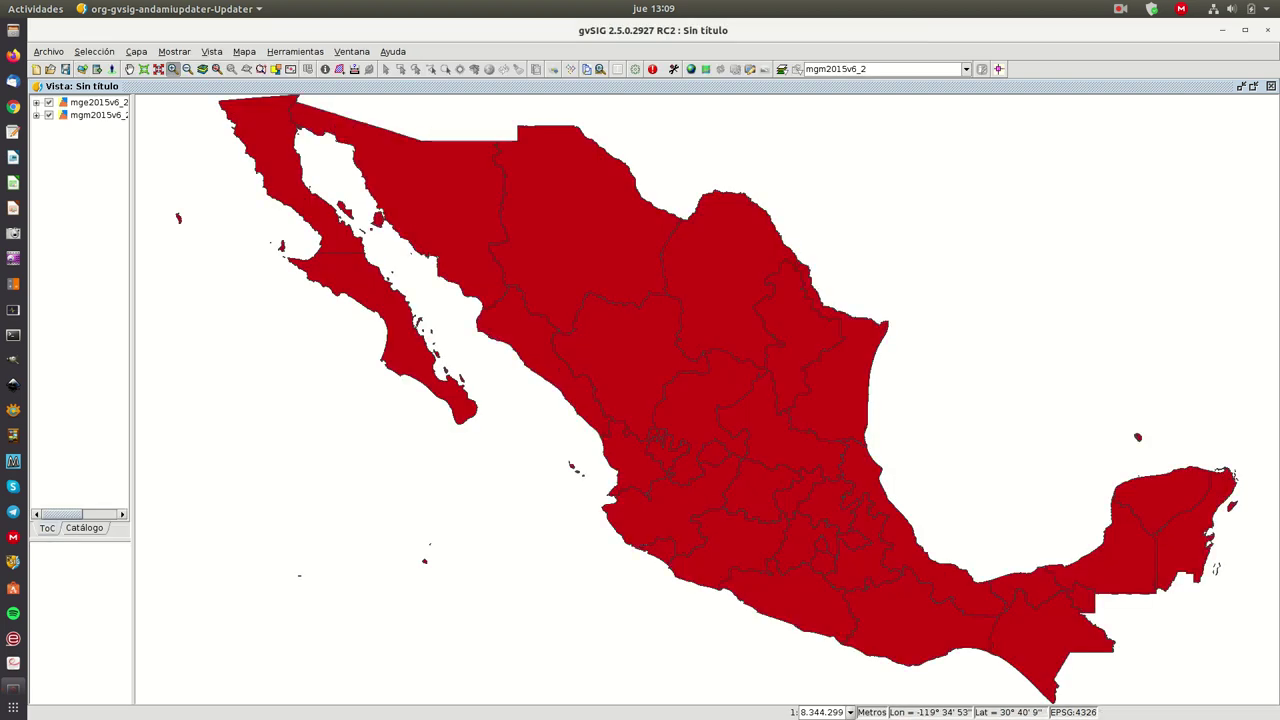
pyautogui.rightClick(94, 103)
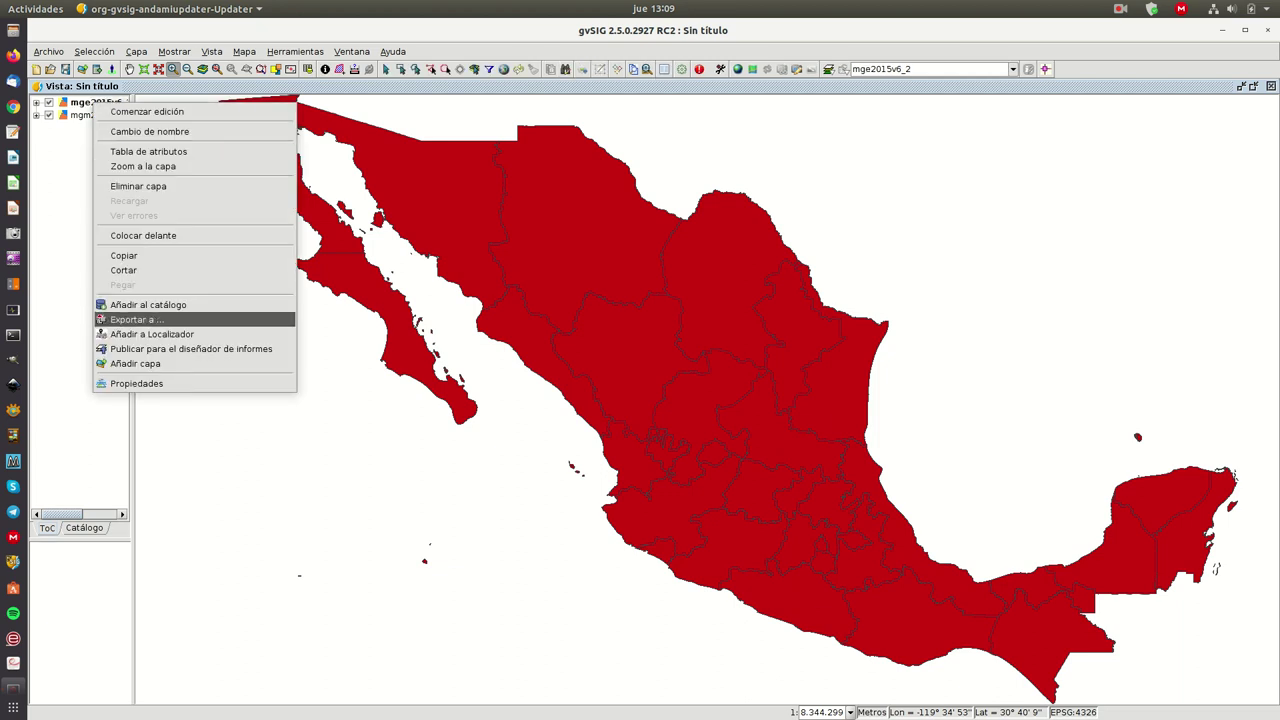
pyautogui.click(150, 334)
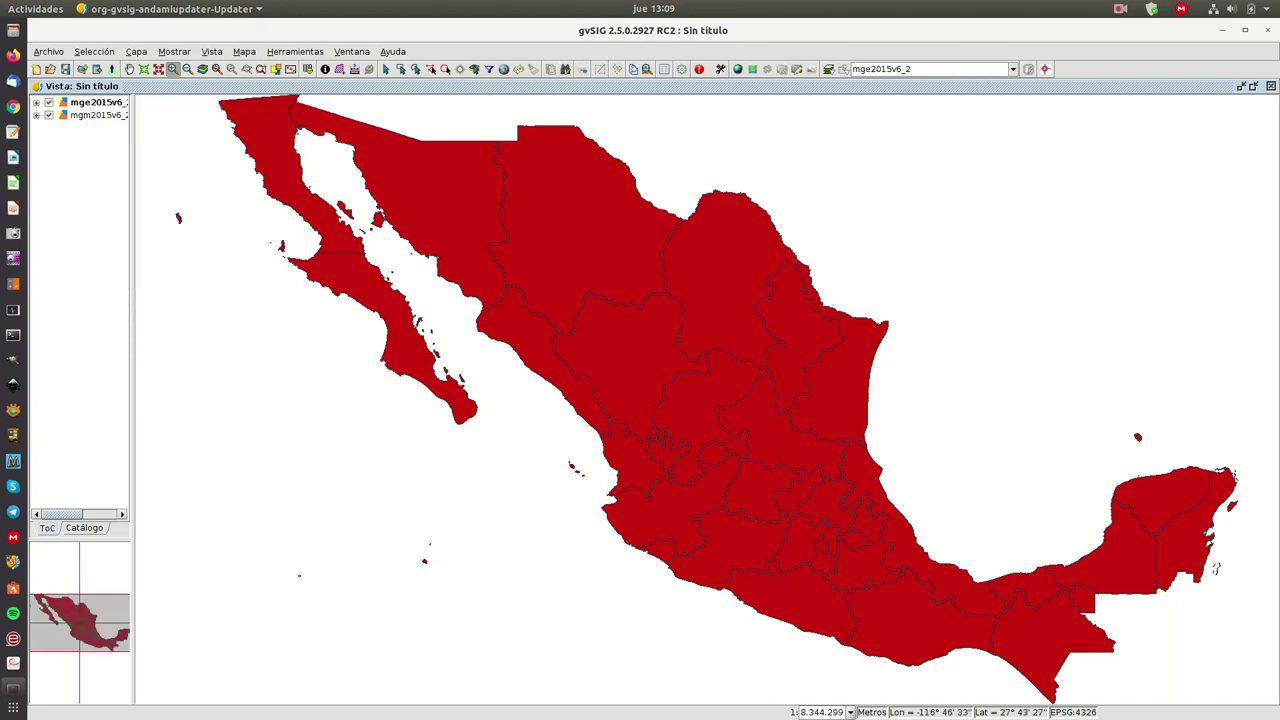
# - Open the attribute tables of the mge2015v6_2 and mgm2015v6_2 layers and close the map view
pyautogui.click(97, 115)
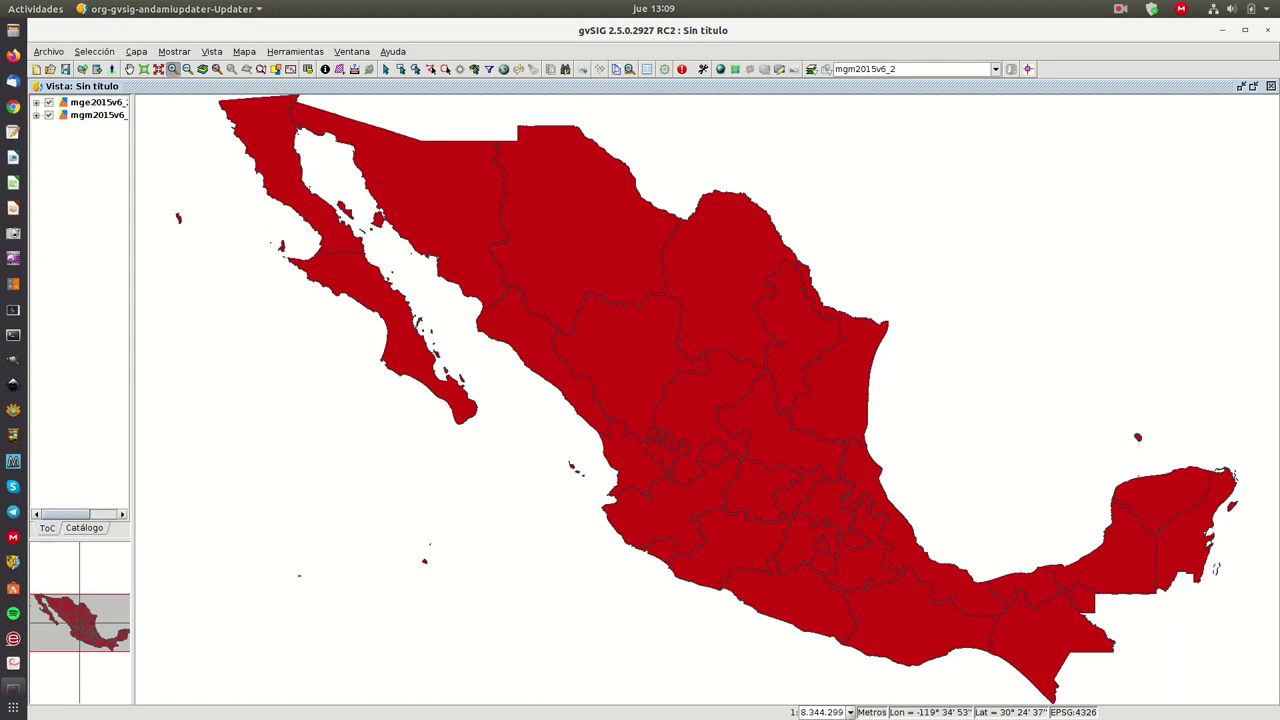
pyautogui.rightClick(100, 115)
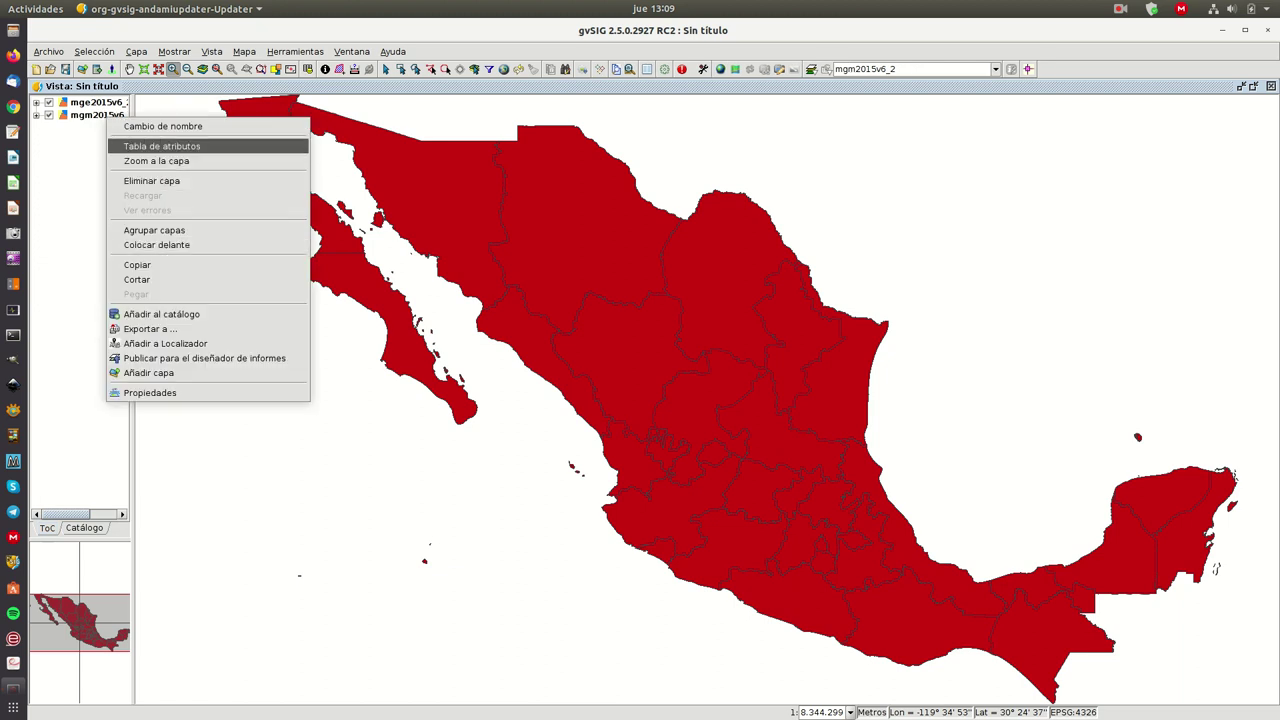
pyautogui.click(162, 146)
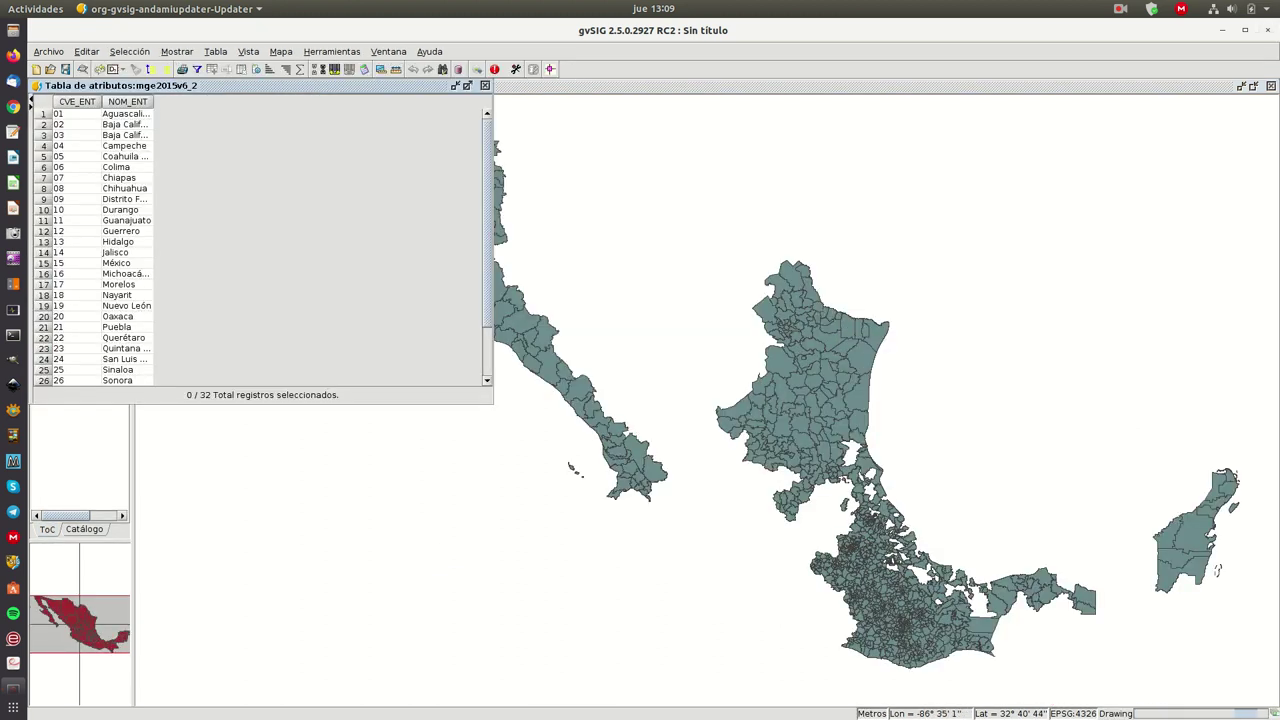
pyautogui.click(1271, 86)
# - Arrange the two attribute tables side by side and widen the NOM_ENT and NOM_MUN columns to fit their full names
pyautogui.moveTo(330, 86); pyautogui.dragTo(1054, 177)
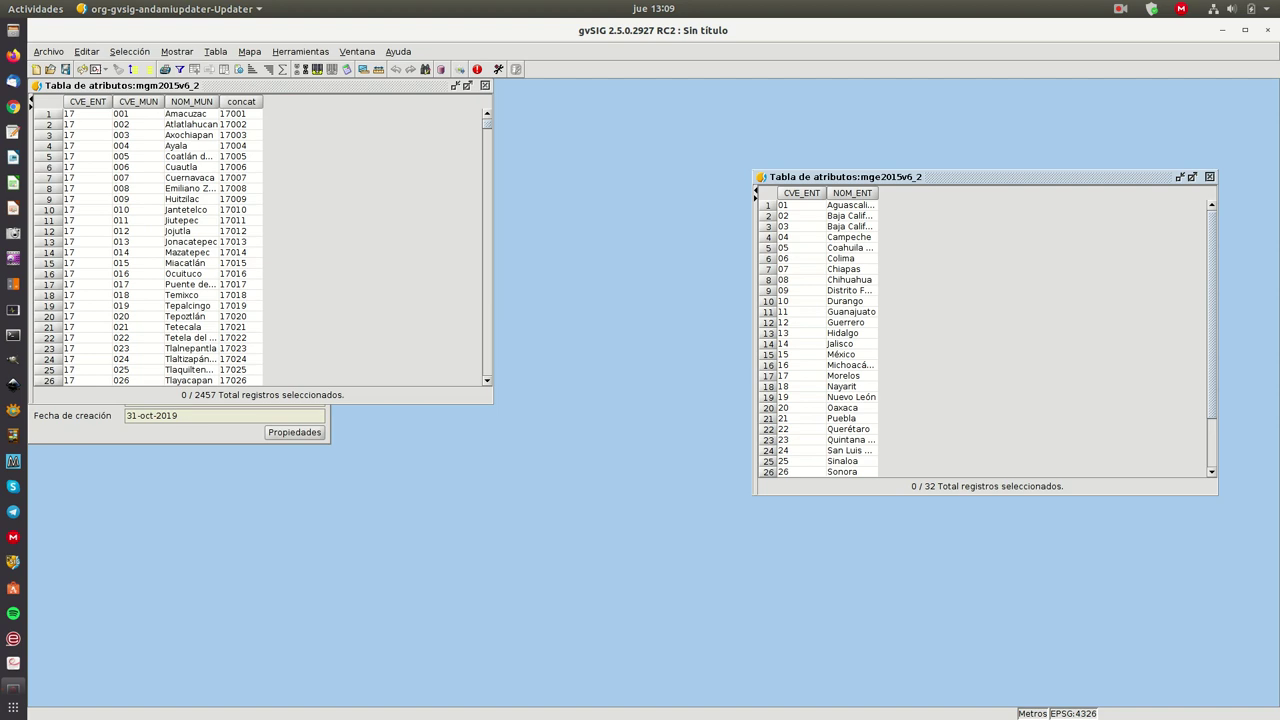
pyautogui.moveTo(878, 193); pyautogui.dragTo(1018, 193)
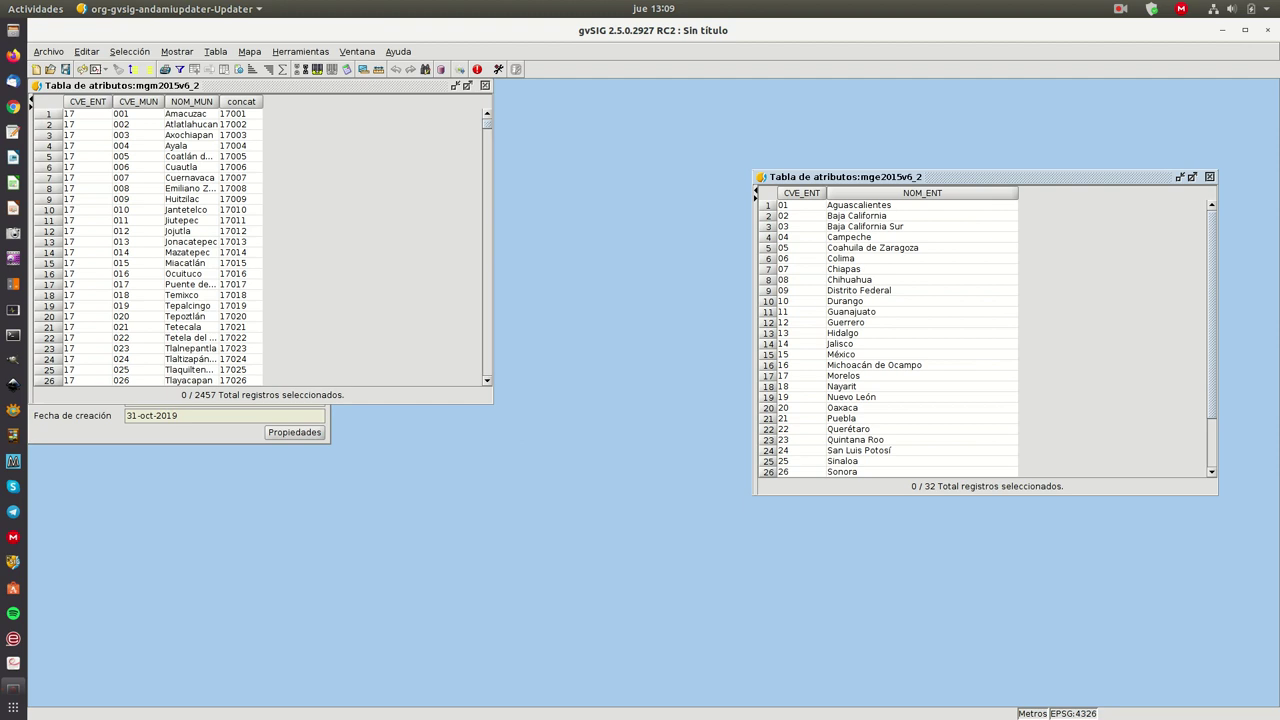
pyautogui.moveTo(250, 85); pyautogui.dragTo(384, 179)
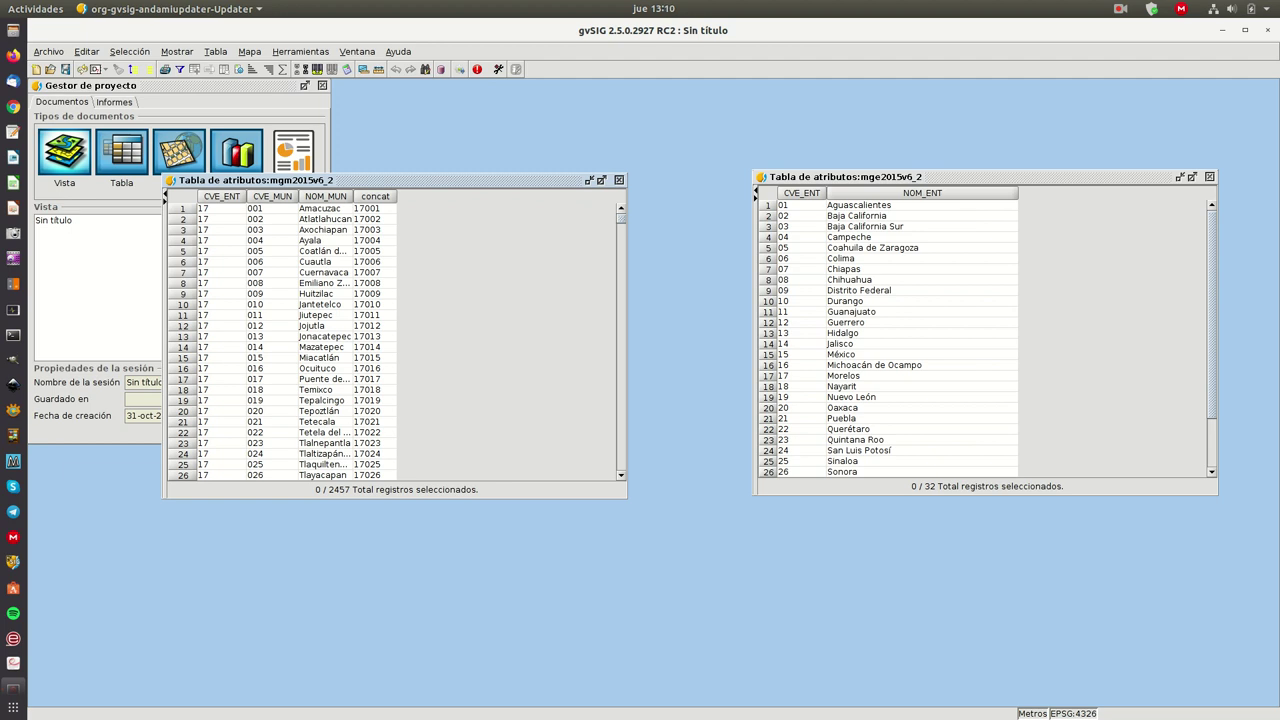
pyautogui.moveTo(353, 196); pyautogui.dragTo(436, 196)
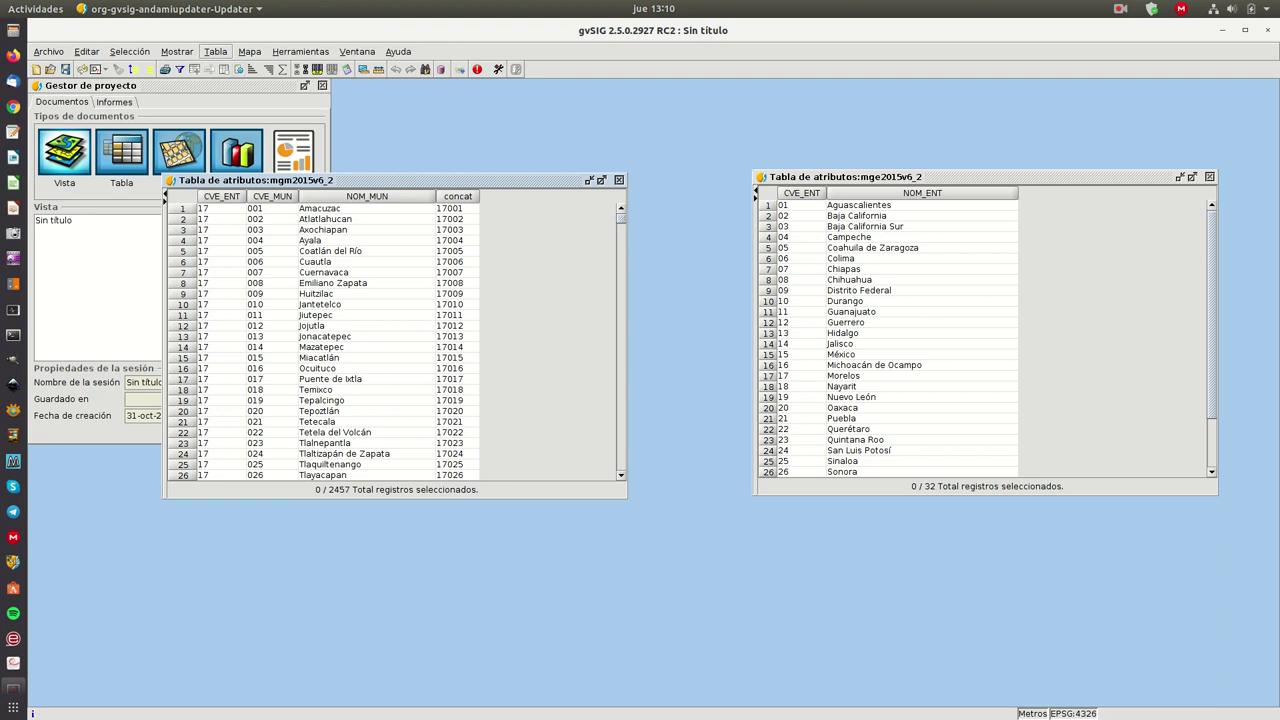
# - Start a table join with mgm2015v6_2 as the first data source and mge2015v6_2 as the second
pyautogui.click(215, 51)
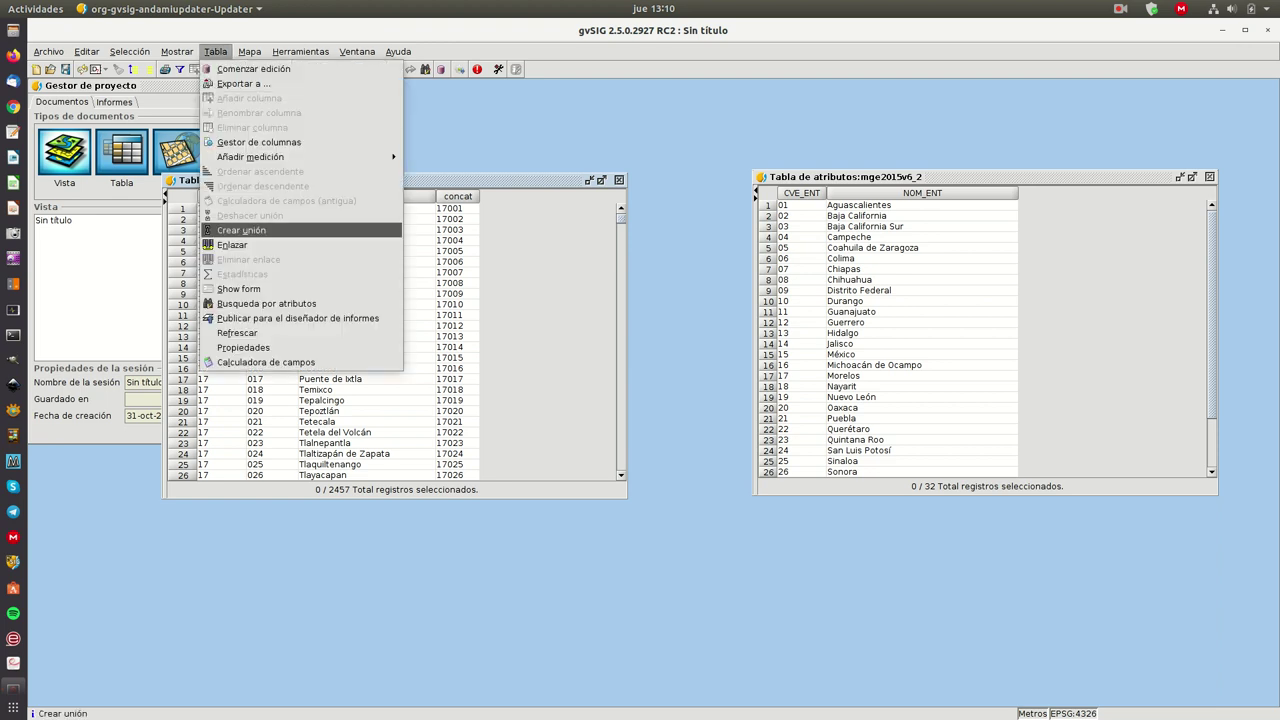
pyautogui.click(265, 230)
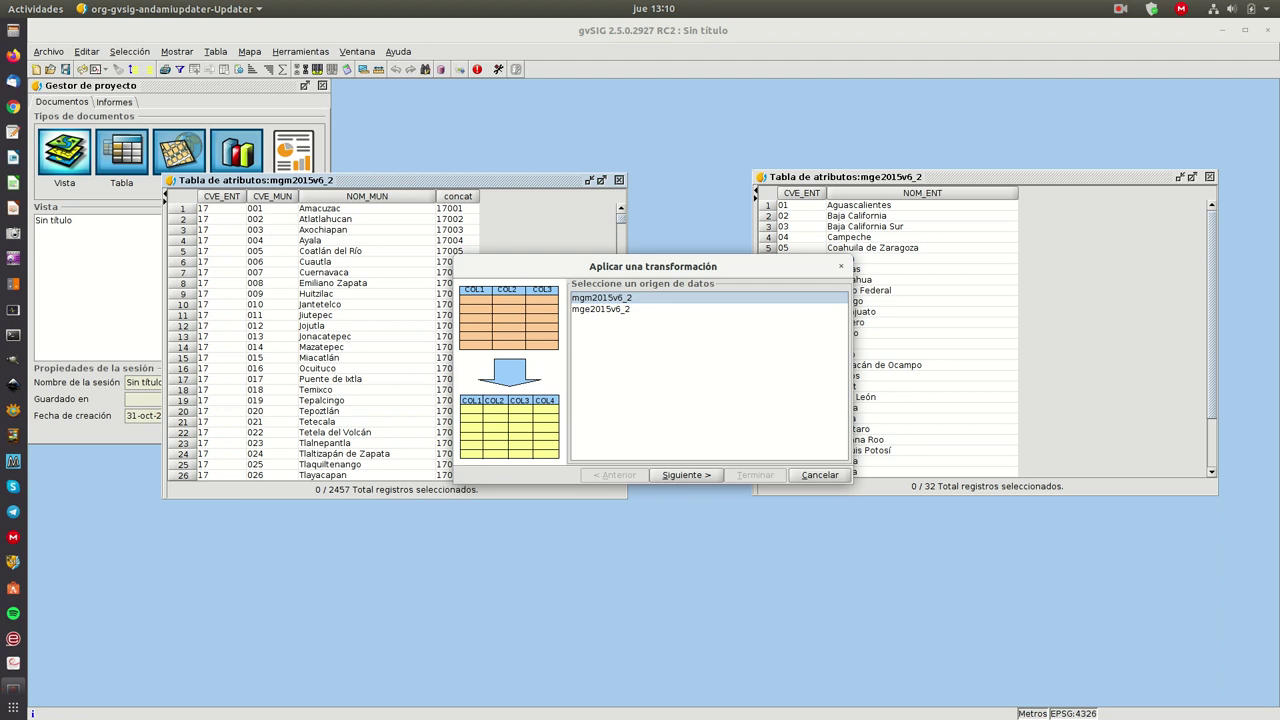
pyautogui.hotkey('alt', 's')
pyautogui.click(601, 309)
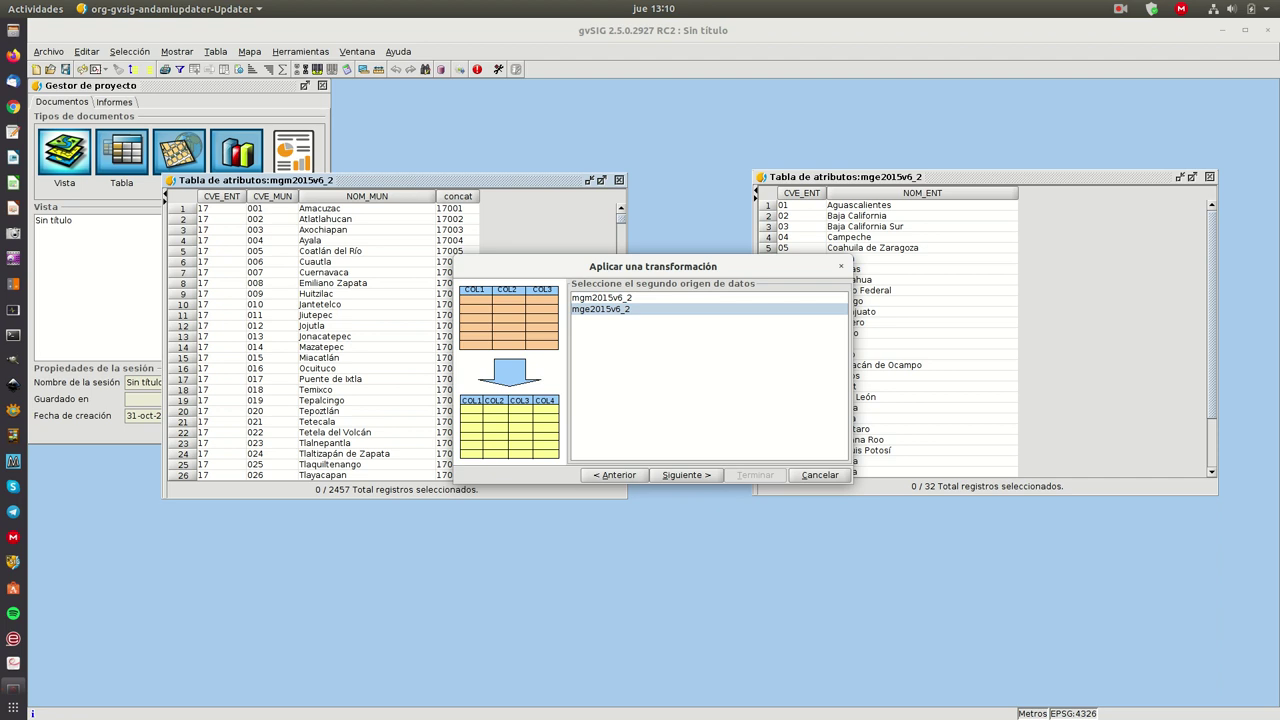
pyautogui.press('Return')
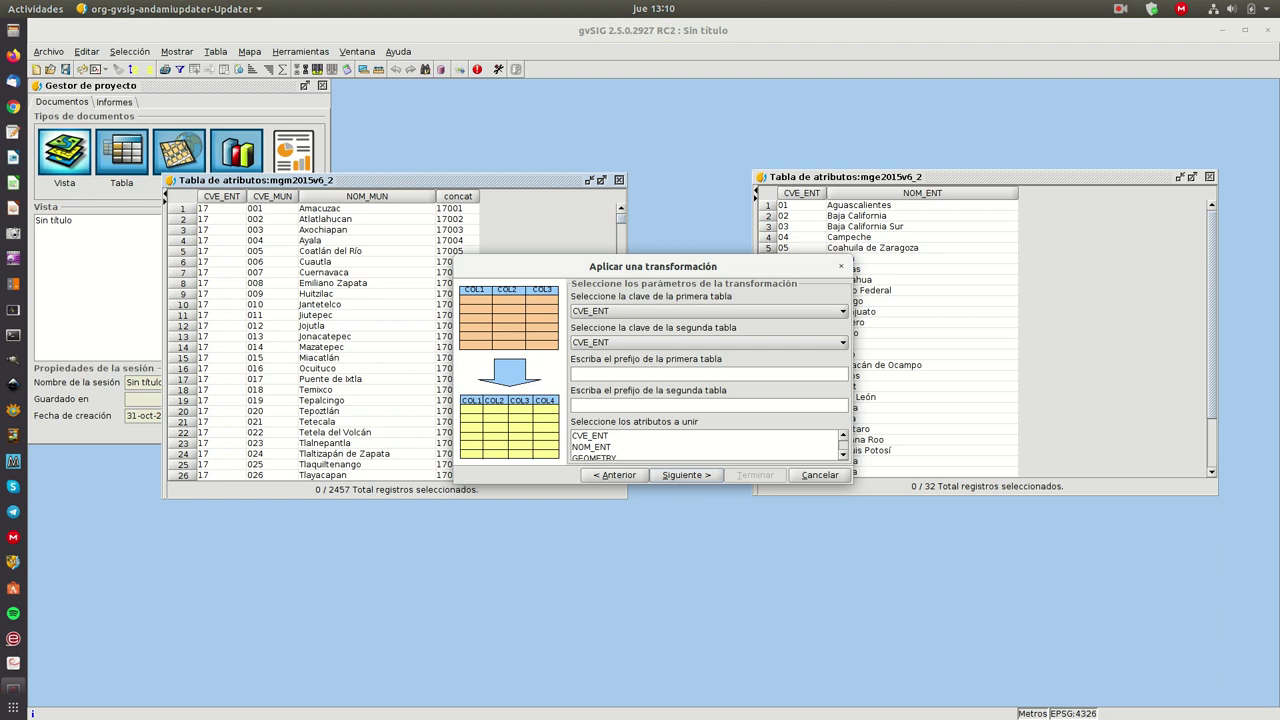
# - Set CVE_ENT as the key of both tables, leave the prefixes empty and choose NOM_ENT as the attribute to join
pyautogui.click(709, 311)
pyautogui.click(709, 324)
pyautogui.click(709, 342)
pyautogui.click(709, 355)
pyautogui.click(709, 374)
pyautogui.click(592, 447)
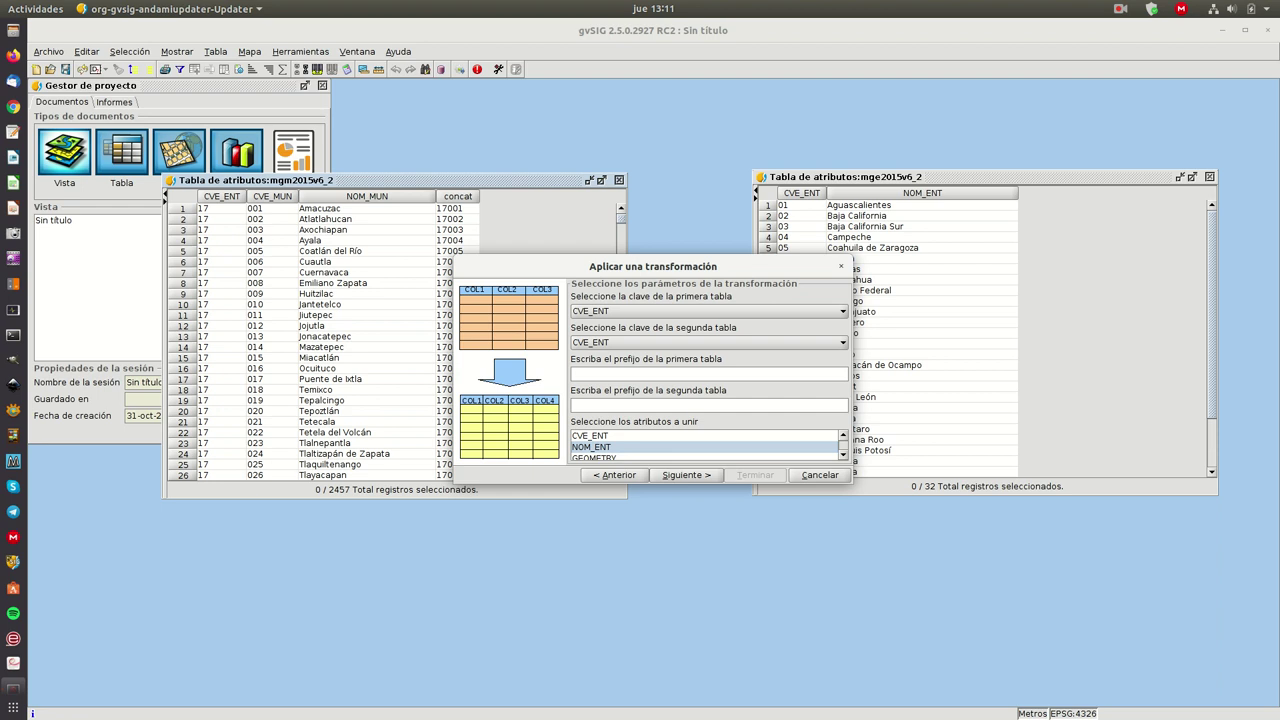
pyautogui.click(686, 475)
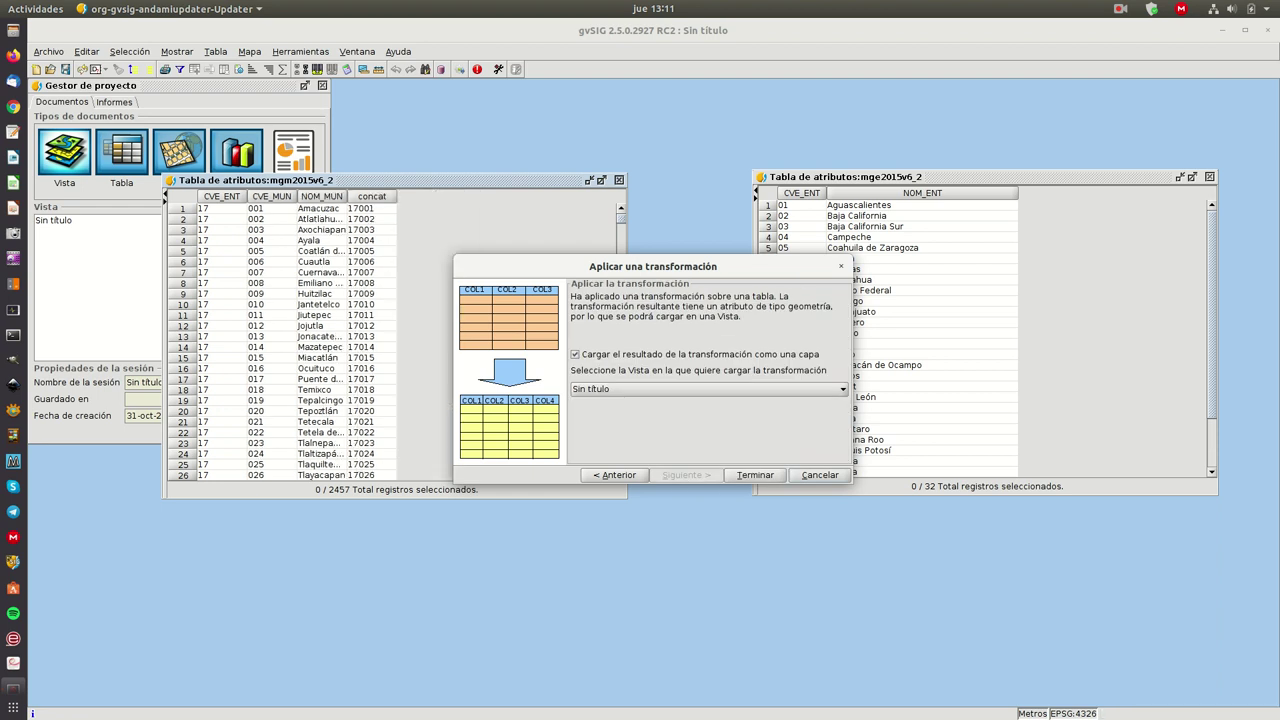
# - Finish the join, loading its result as a layer in the view Sin título
pyautogui.click(709, 389)
pyautogui.click(709, 403)
pyautogui.click(755, 475)
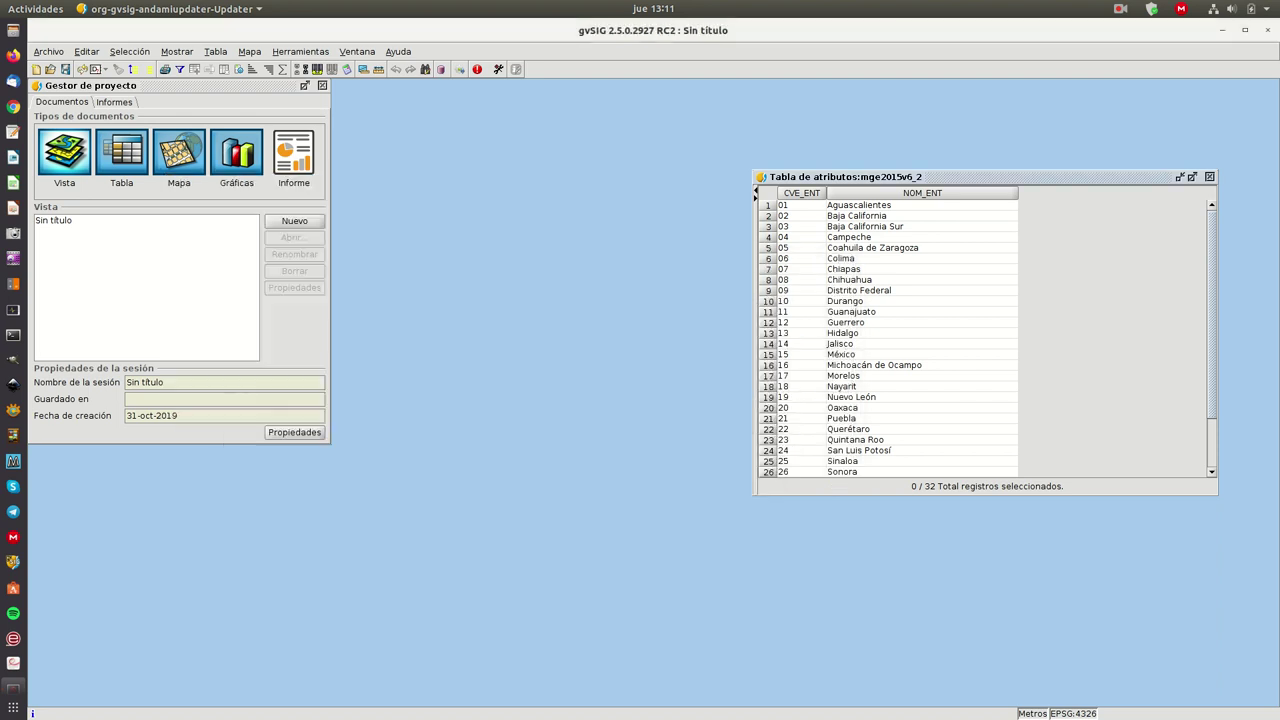
# - Close the mge2015v6_2 attribute table and reopen the view Sin título
pyautogui.click(1209, 176)
pyautogui.click(54, 220)
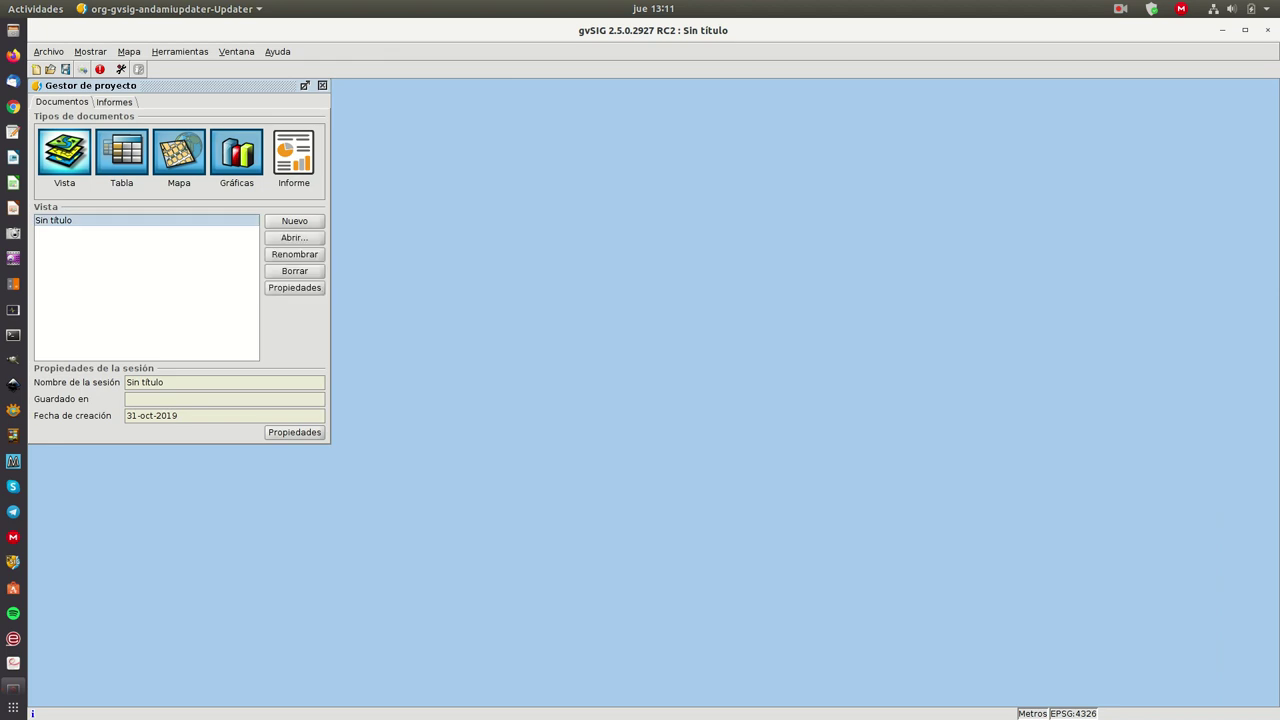
pyautogui.click(295, 237)
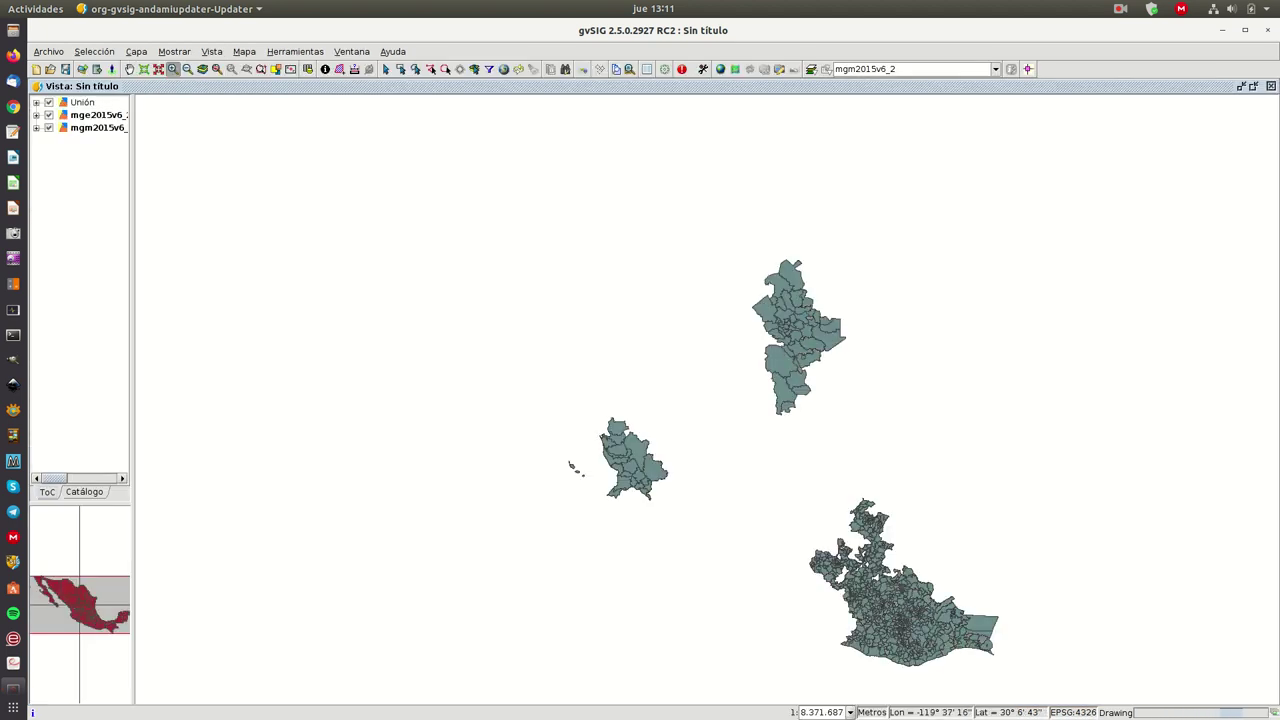
# - Start exporting the Unión layer in Shape file format using the simplified export
pyautogui.rightClick(84, 103)
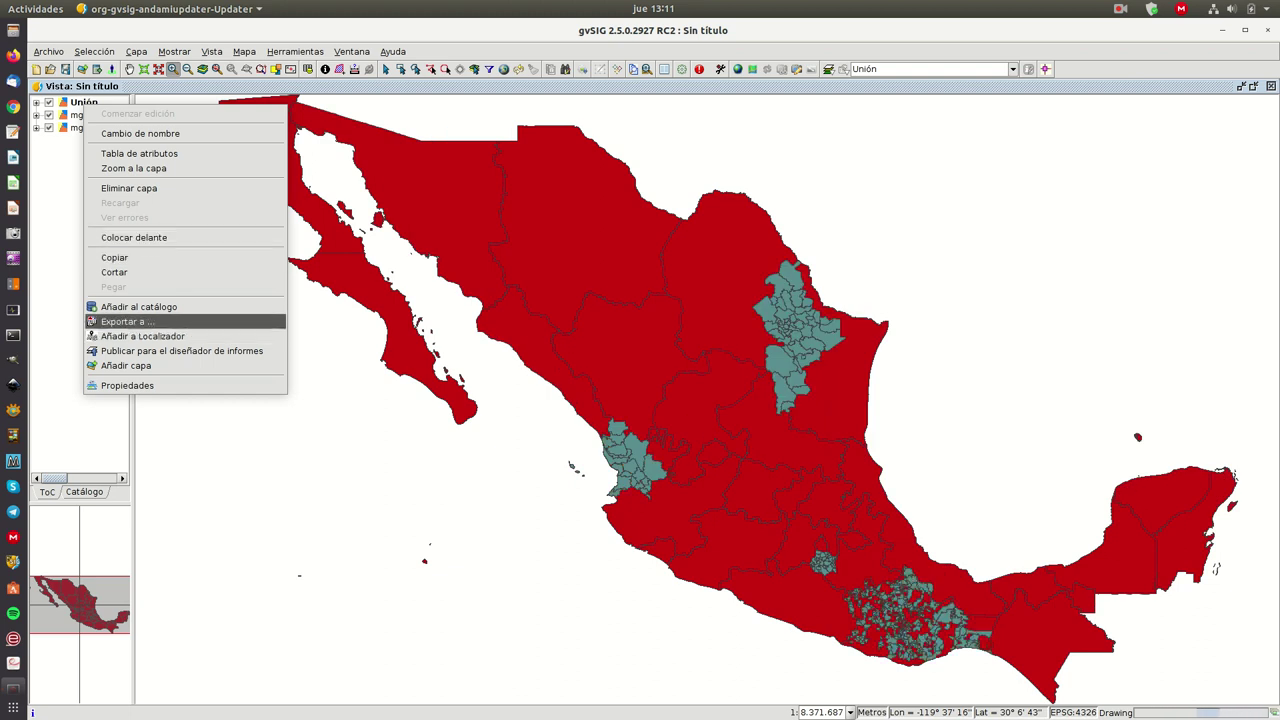
pyautogui.click(127, 321)
pyautogui.click(78, 157)
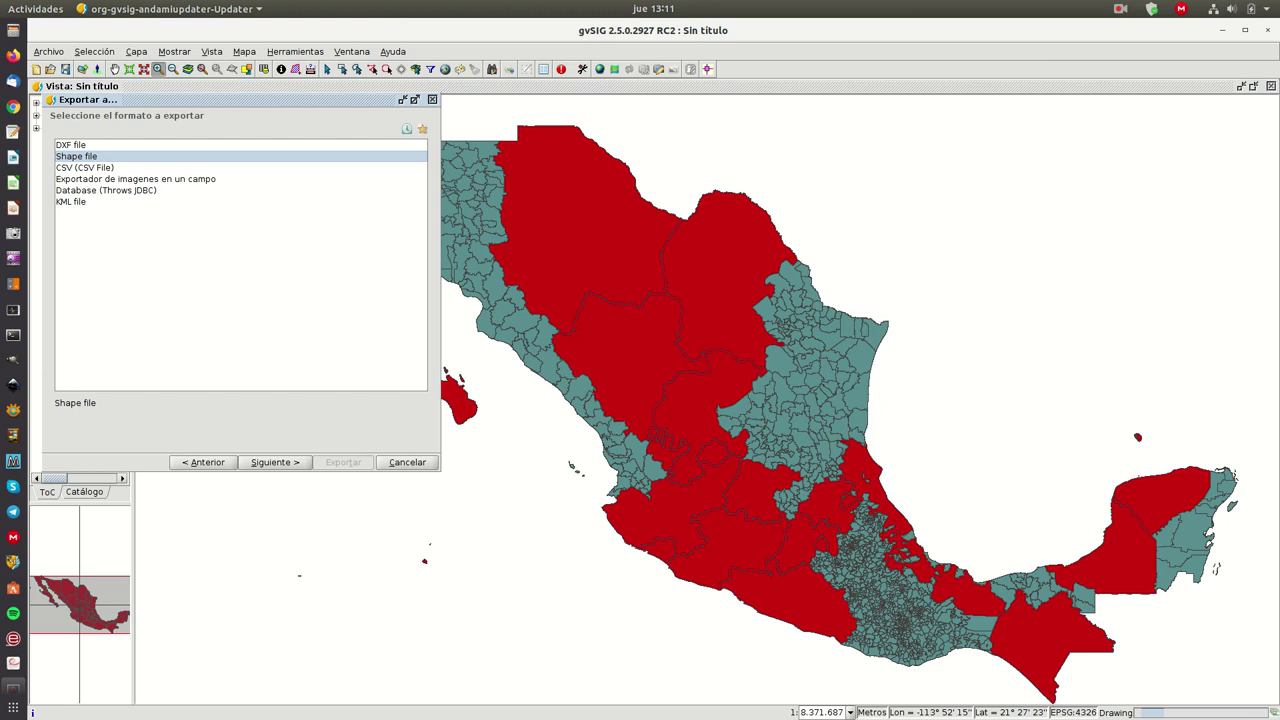
pyautogui.click(275, 462)
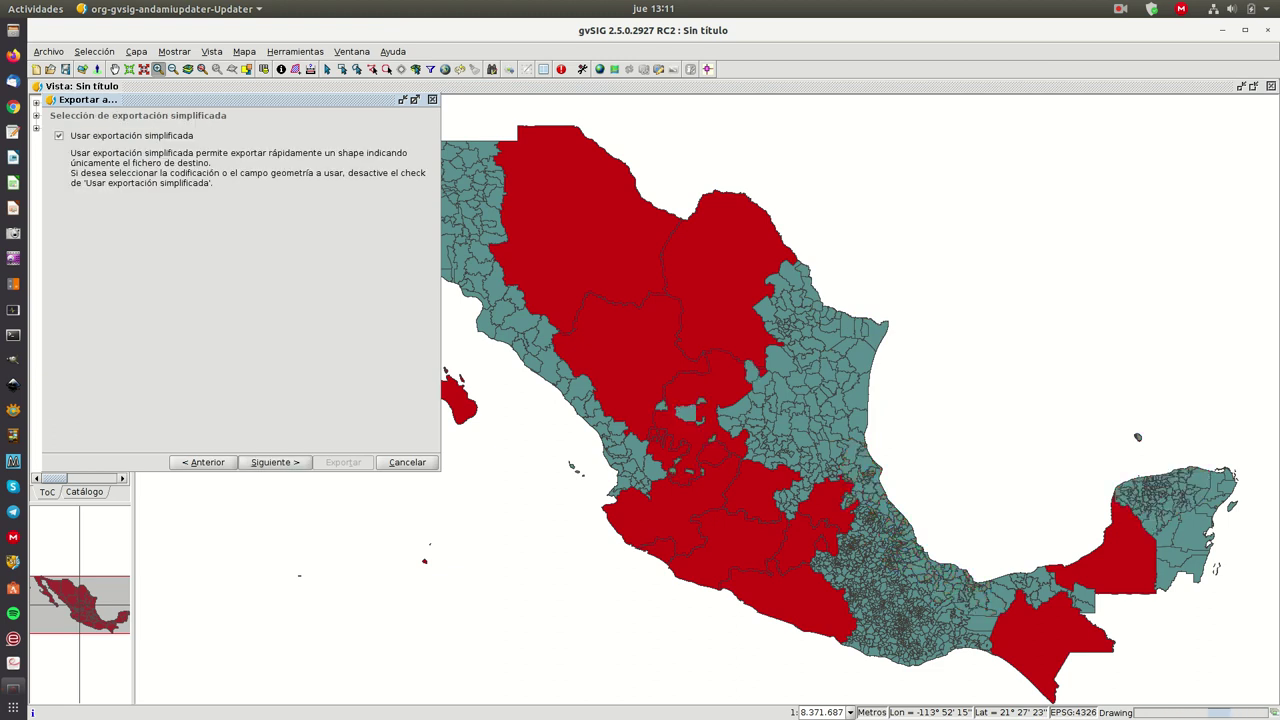
pyautogui.click(275, 462)
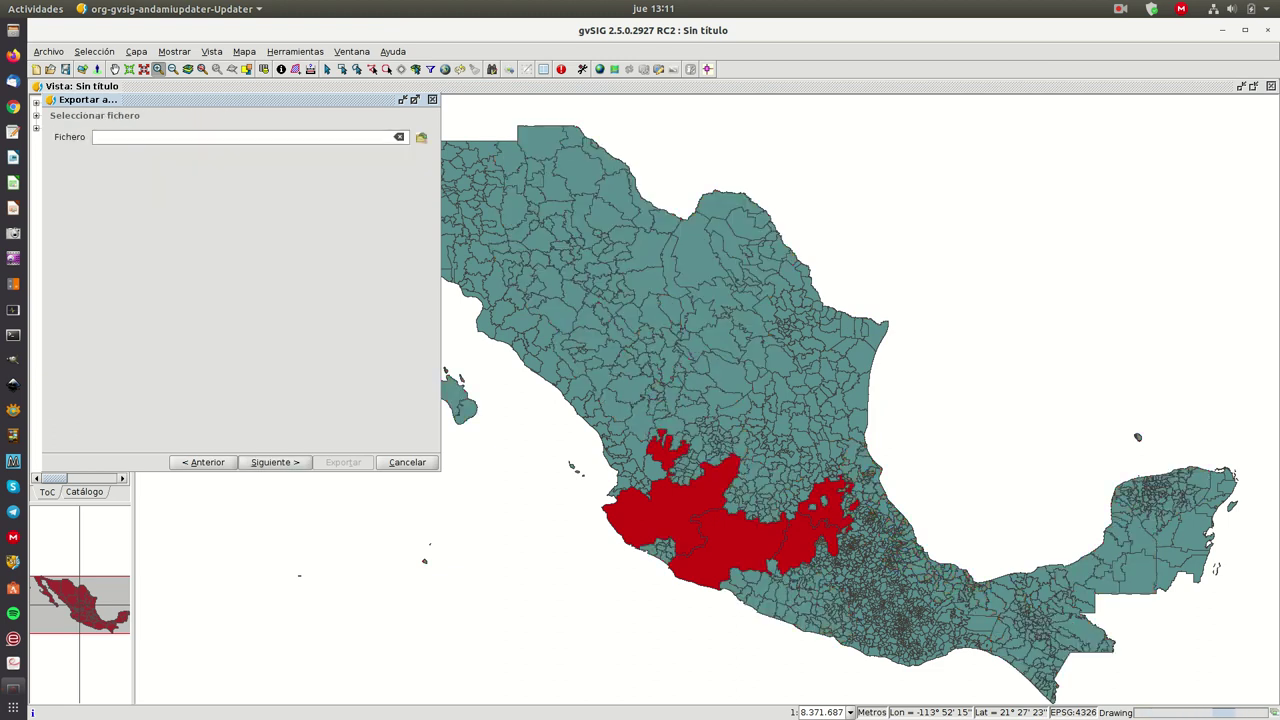
# - Set the export destination to a file named municipios_estado in the Descargas/Datos folder
pyautogui.click(421, 137)
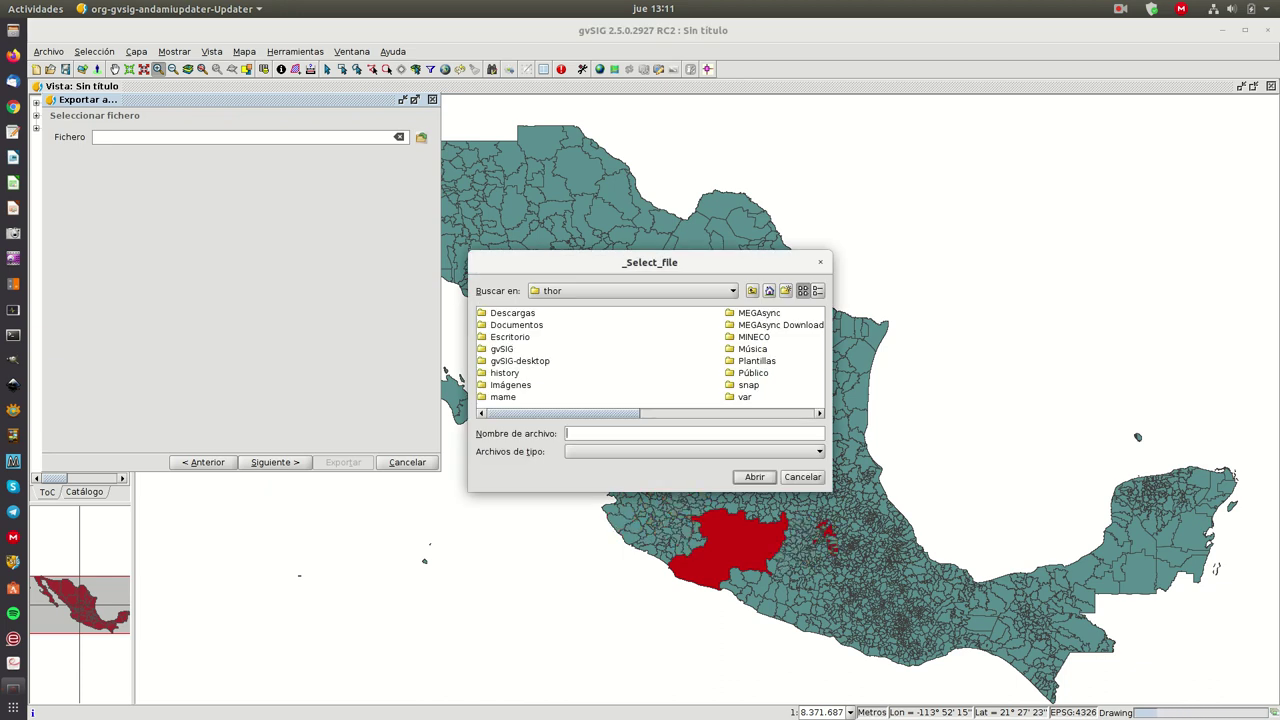
pyautogui.doubleClick(512, 313)
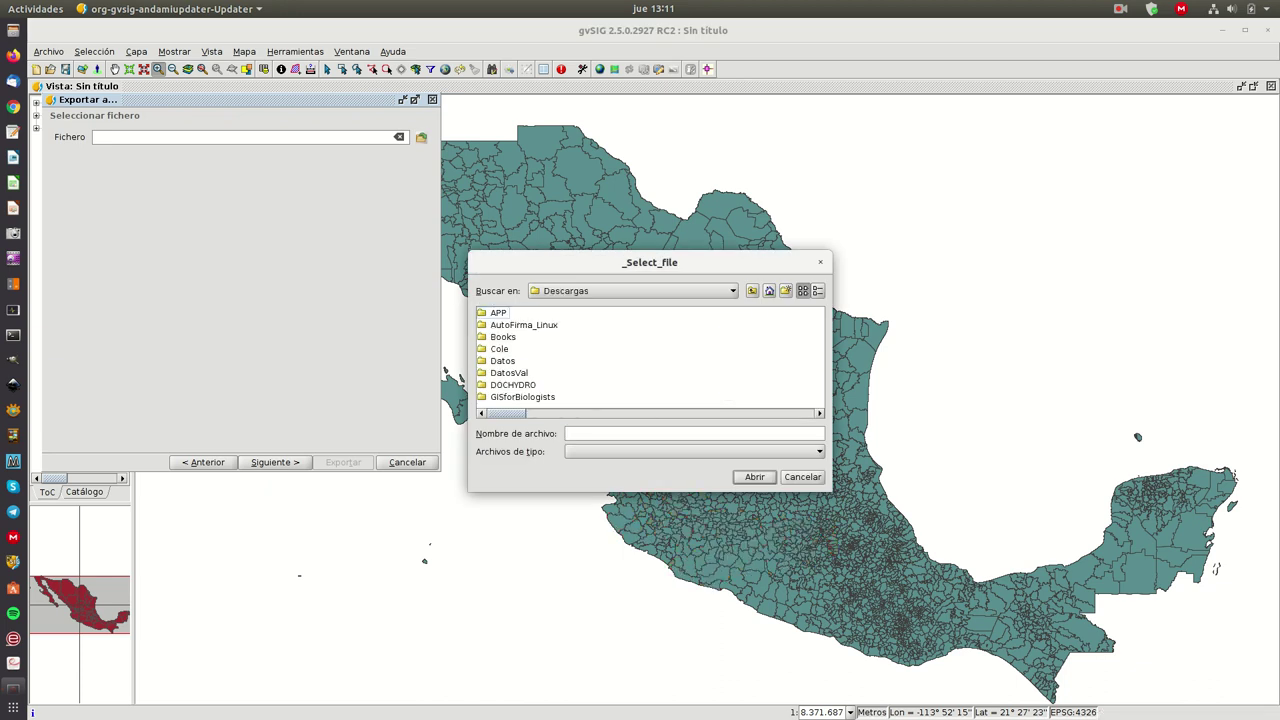
pyautogui.doubleClick(502, 360)
pyautogui.click(640, 434)
pyautogui.write('muni')
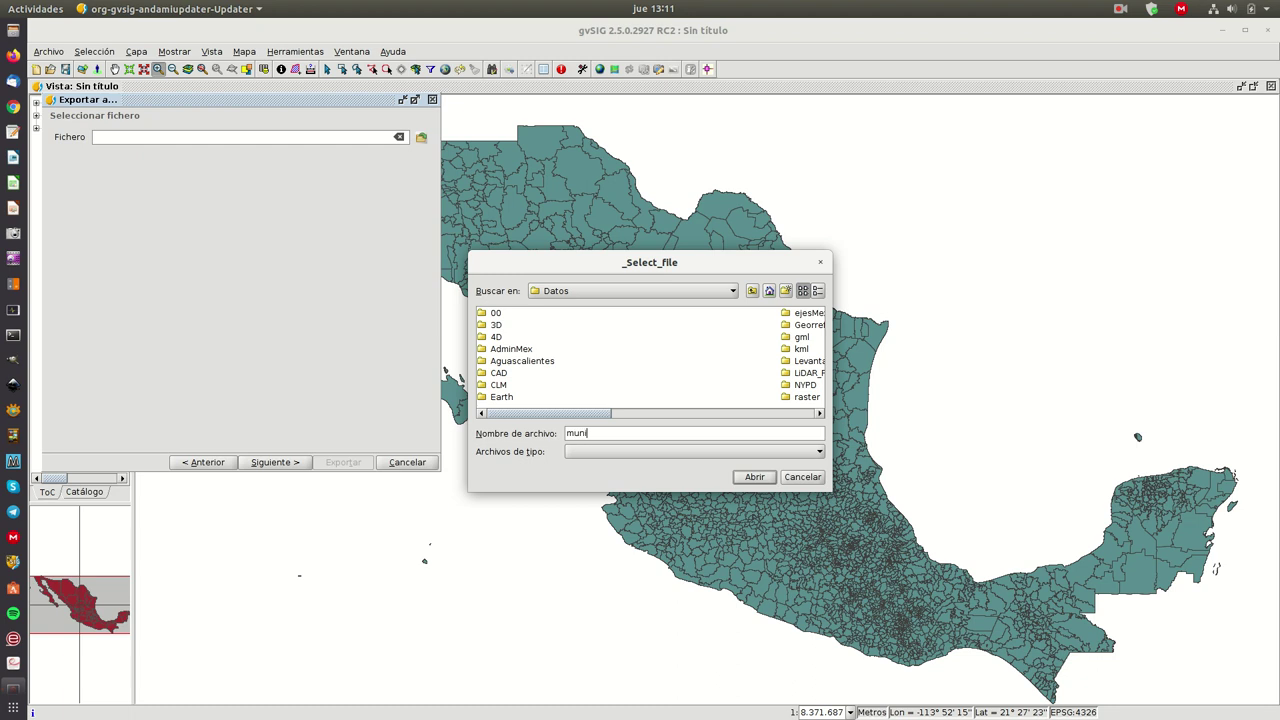
pyautogui.write('cipios_estado')
pyautogui.click(755, 477)
pyautogui.click(275, 462)
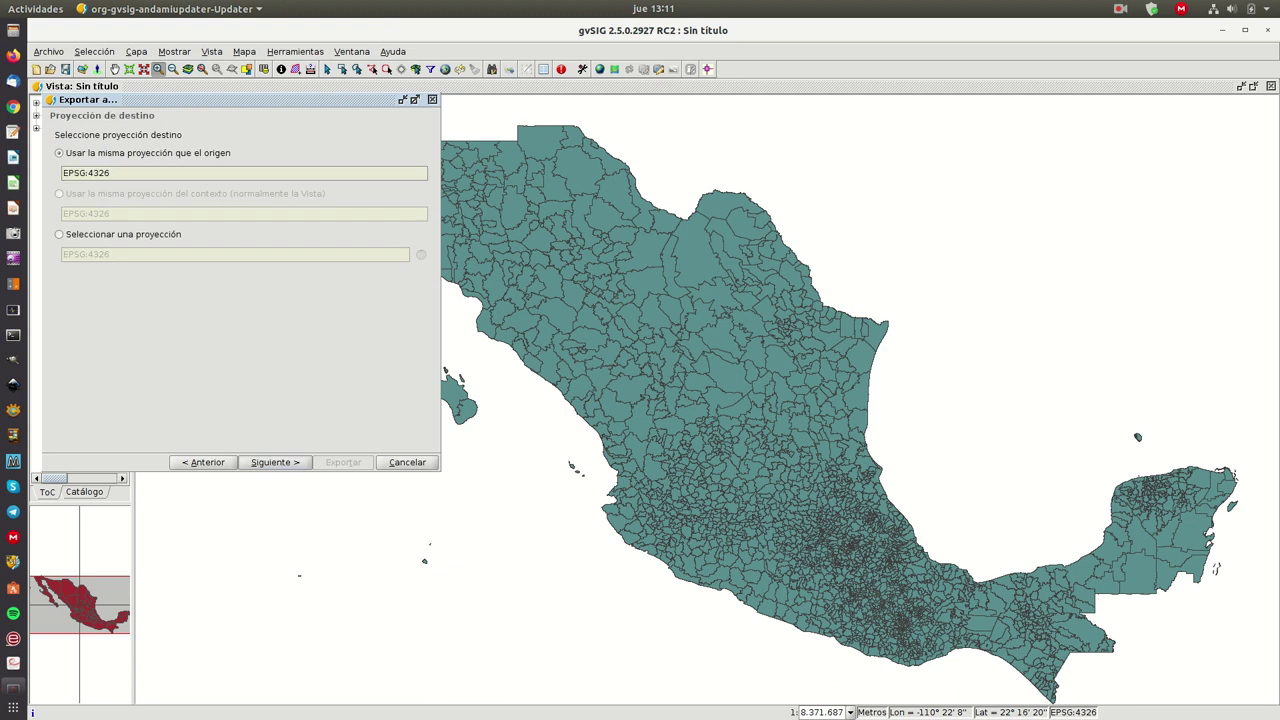
# - Export all records in the source projection EPSG:4326 and add the new layer to the view, remembering that answer
pyautogui.press('Return')
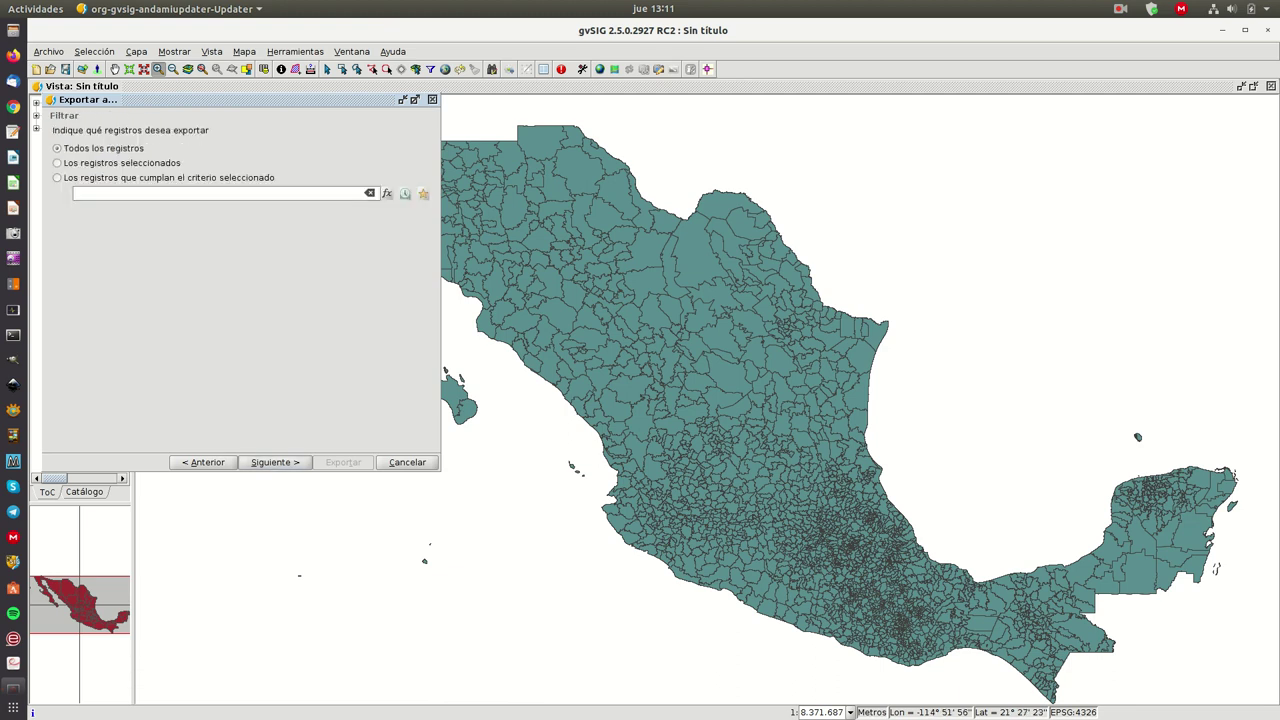
pyautogui.press('Return')
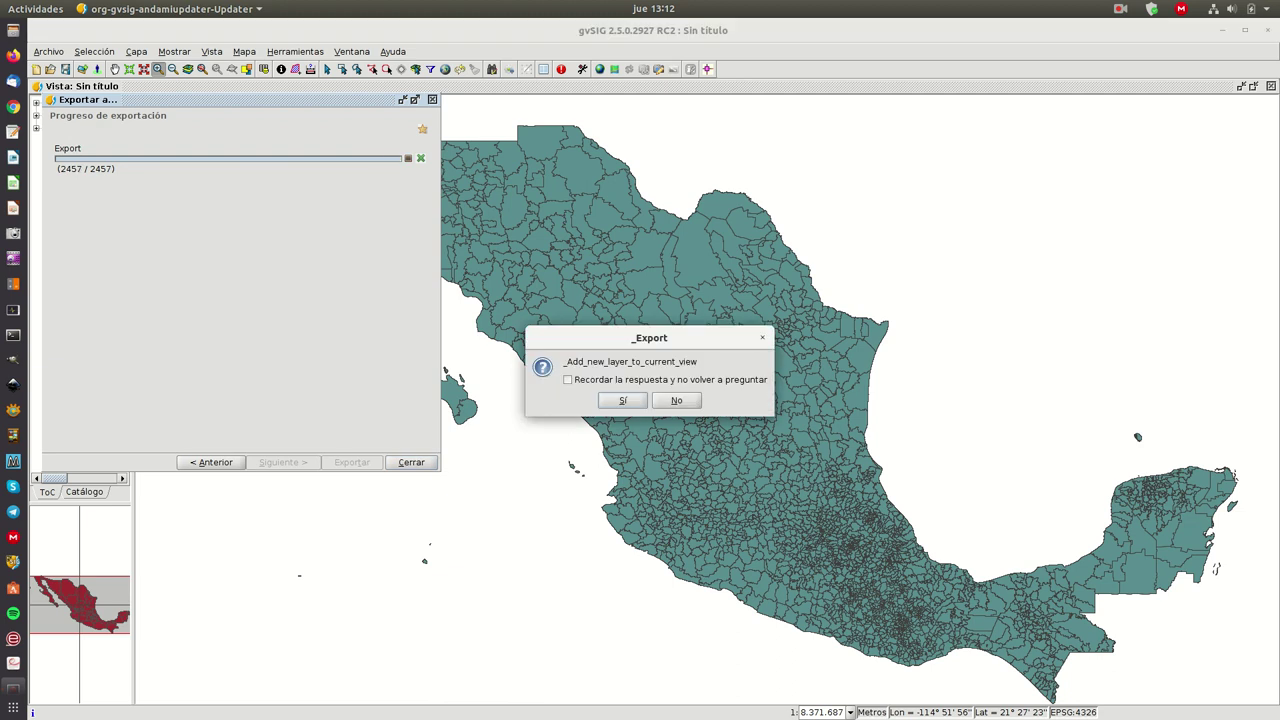
pyautogui.click(623, 400)
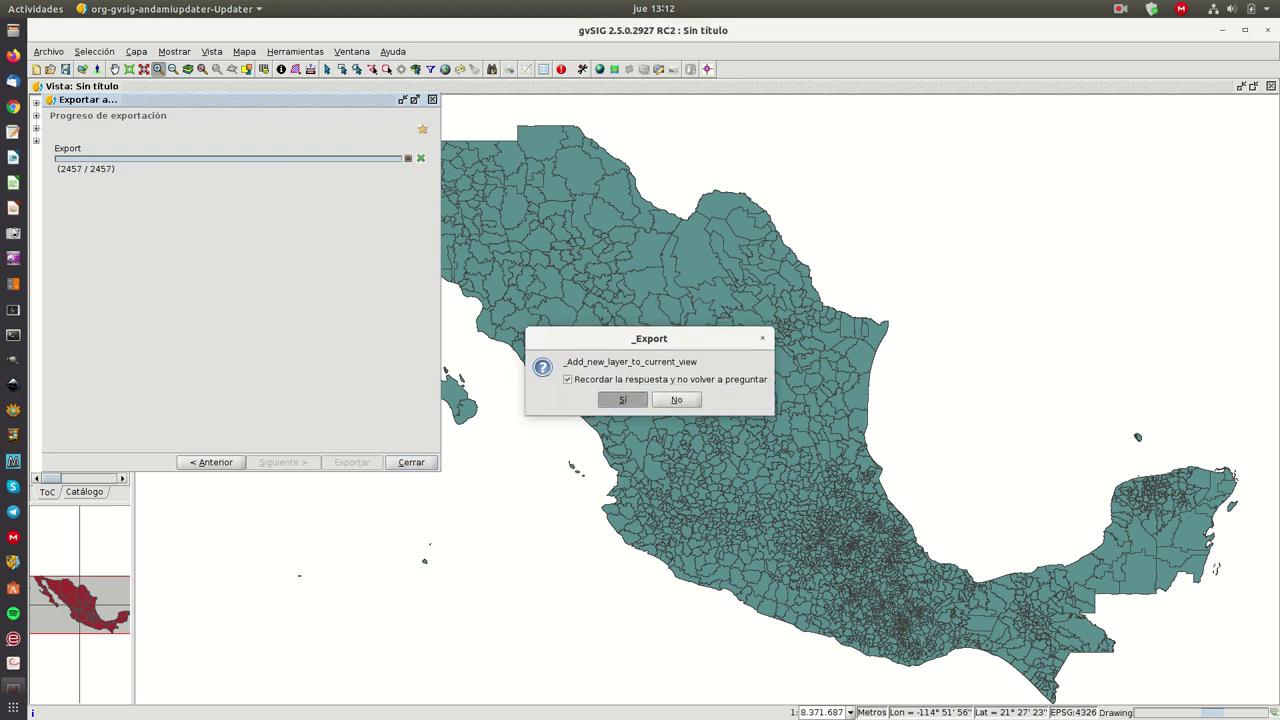
pyautogui.click(649, 400)
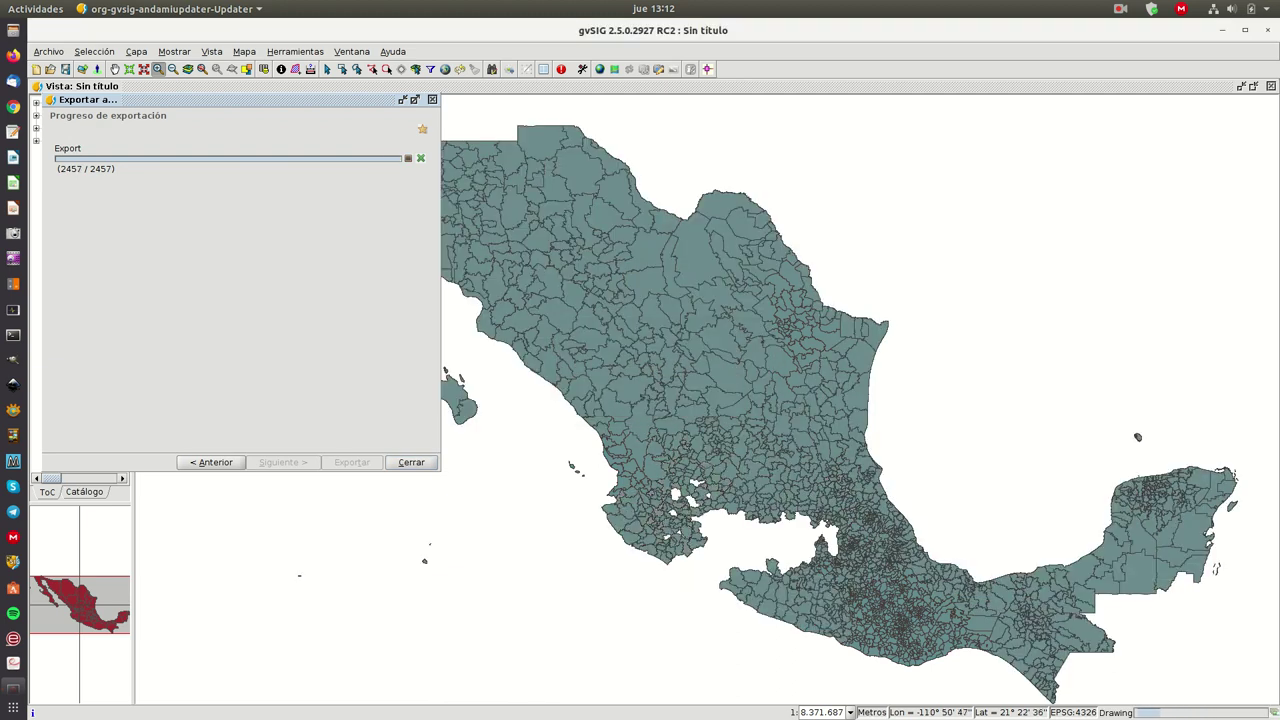
pyautogui.click(411, 462)
# - Hide the Unión, mge2015v6_2 and mgm2015v6_2 layers so only the exported municipalities layer is displayed
pyautogui.click(49, 115)
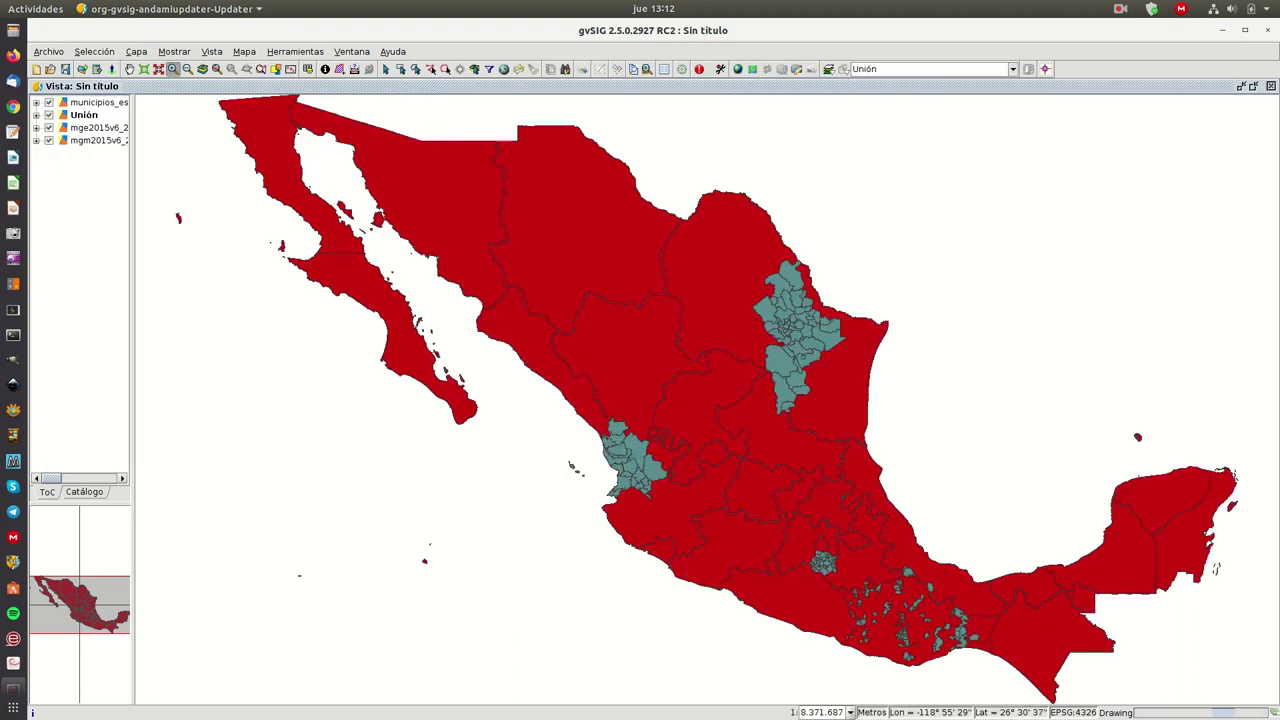
pyautogui.click(49, 128)
pyautogui.click(49, 140)
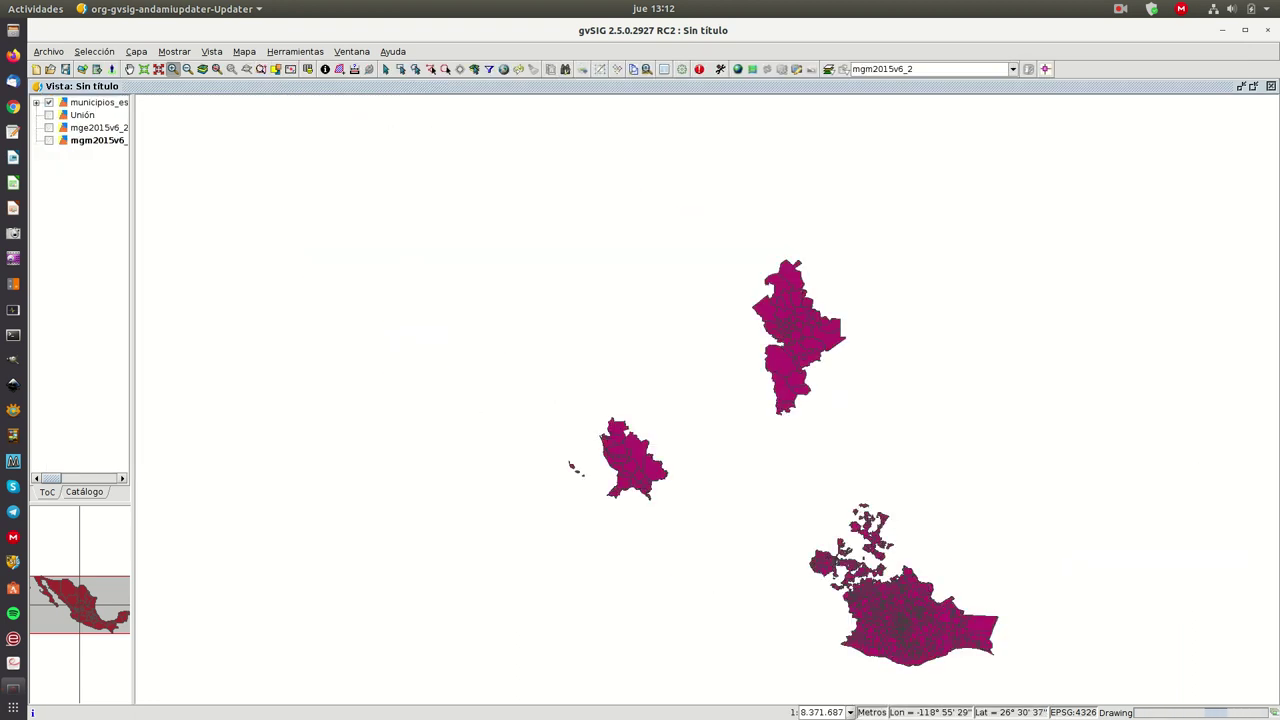
# - Examine the NOM_ENT values in the municipios_estado attribute table, and close the table
pyautogui.click(97, 103)
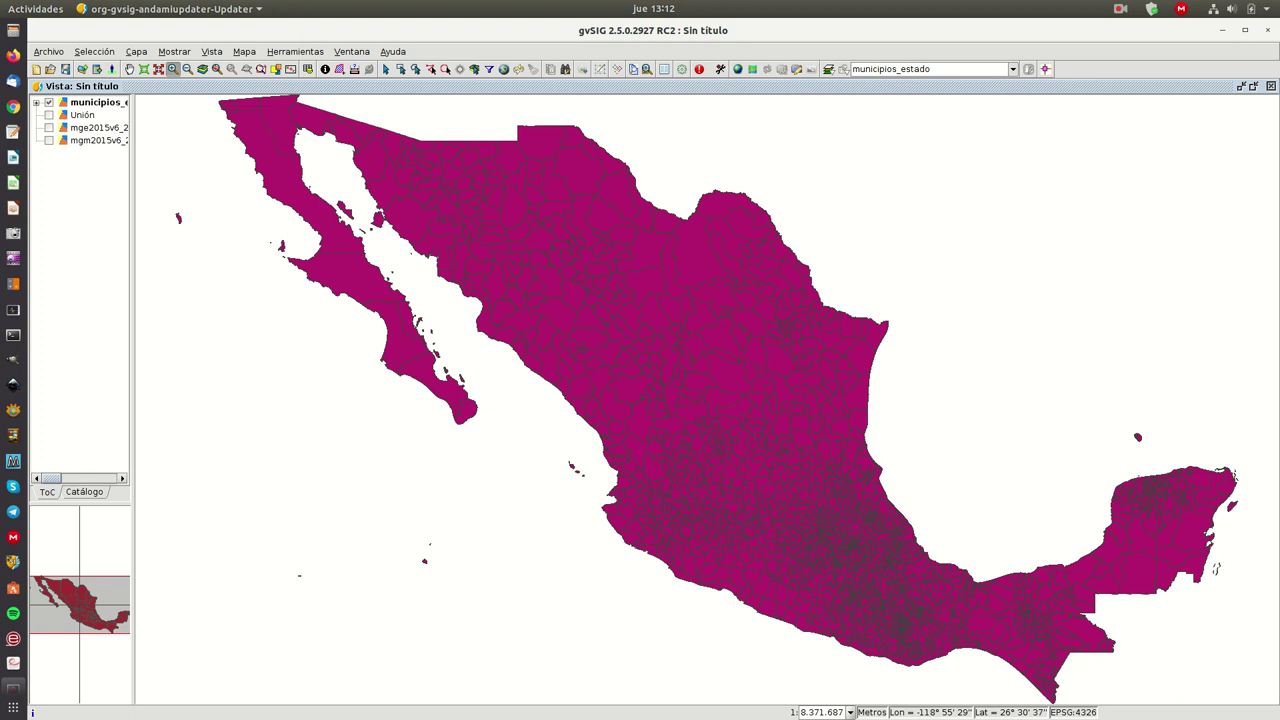
pyautogui.rightClick(92, 103)
pyautogui.click(145, 154)
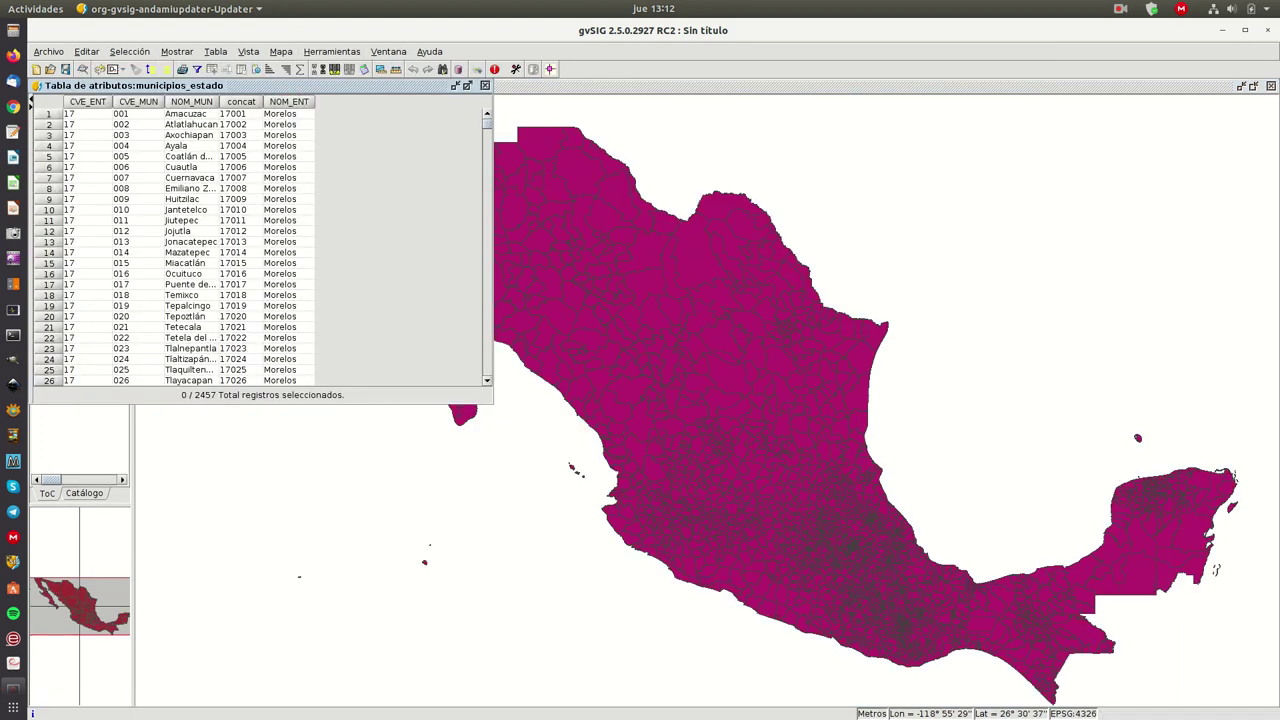
pyautogui.click(289, 102)
pyautogui.moveTo(487, 124); pyautogui.dragTo(487, 184)
pyautogui.click(485, 85)
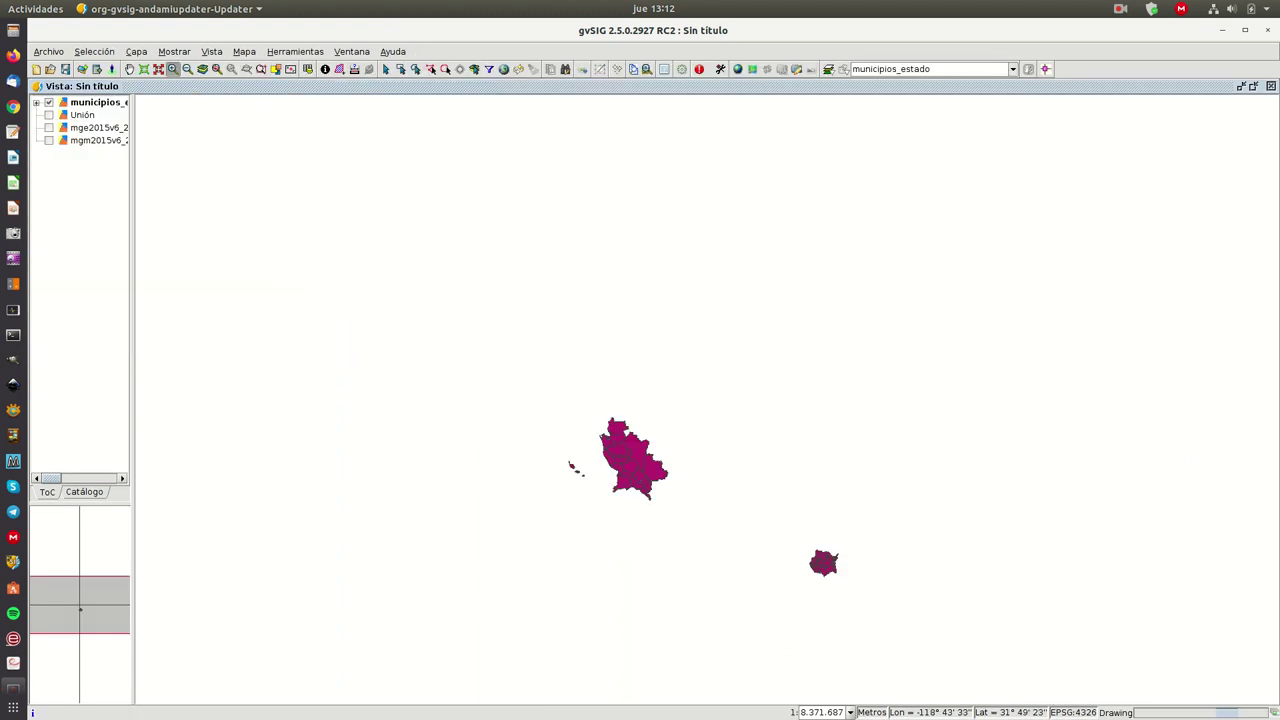
# - Open the symbology properties of the municipios_estado layer and choose the unique values (Valores únicos) legend
pyautogui.rightClick(118, 103)
pyautogui.click(160, 384)
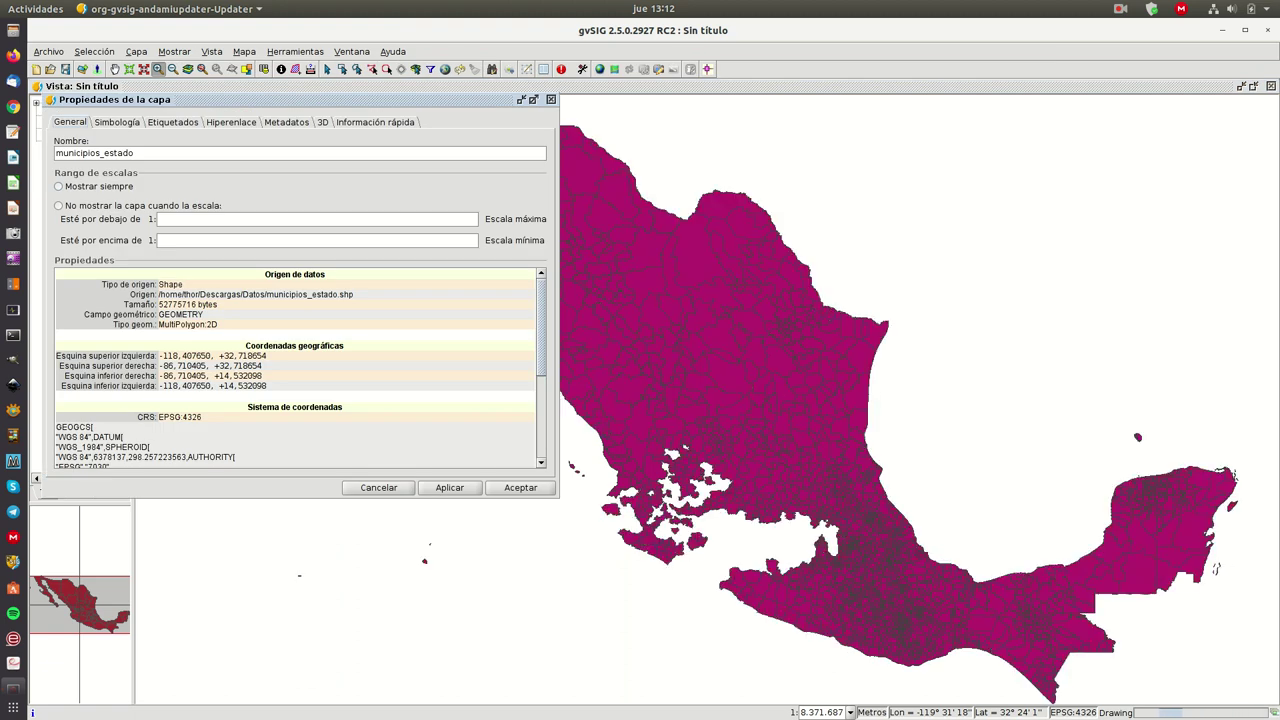
pyautogui.click(117, 122)
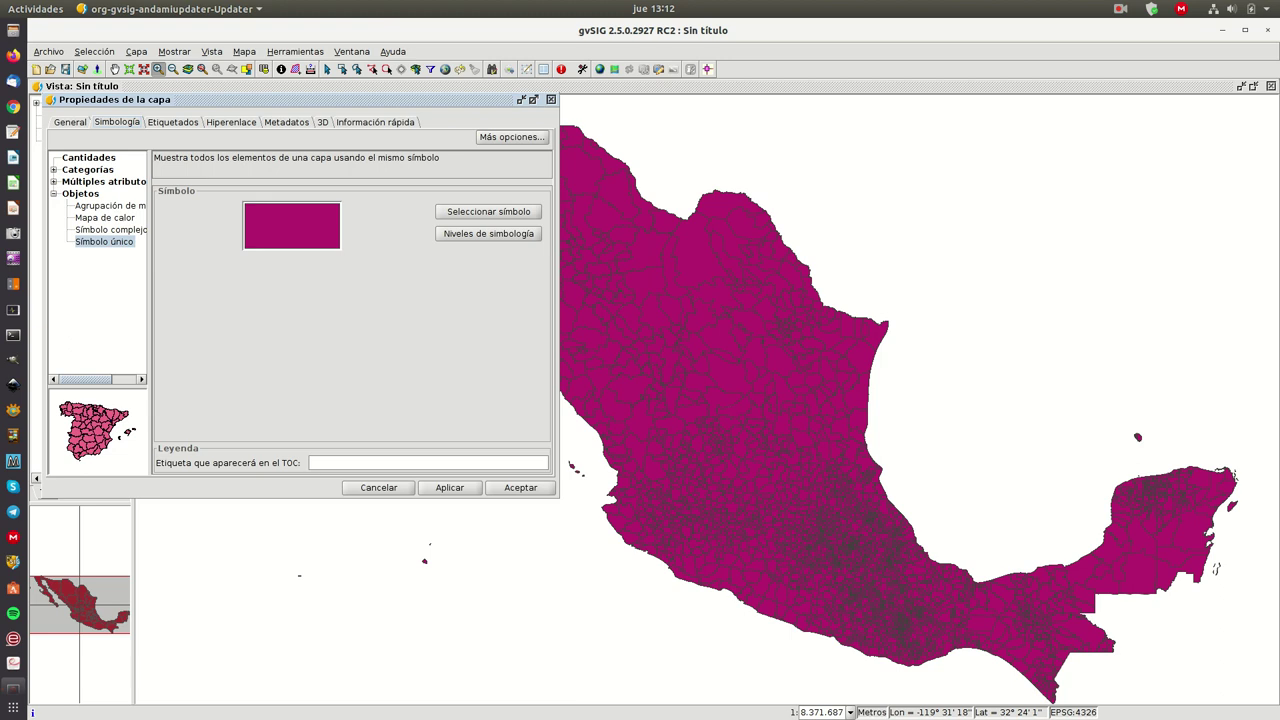
pyautogui.click(103, 182)
pyautogui.click(88, 170)
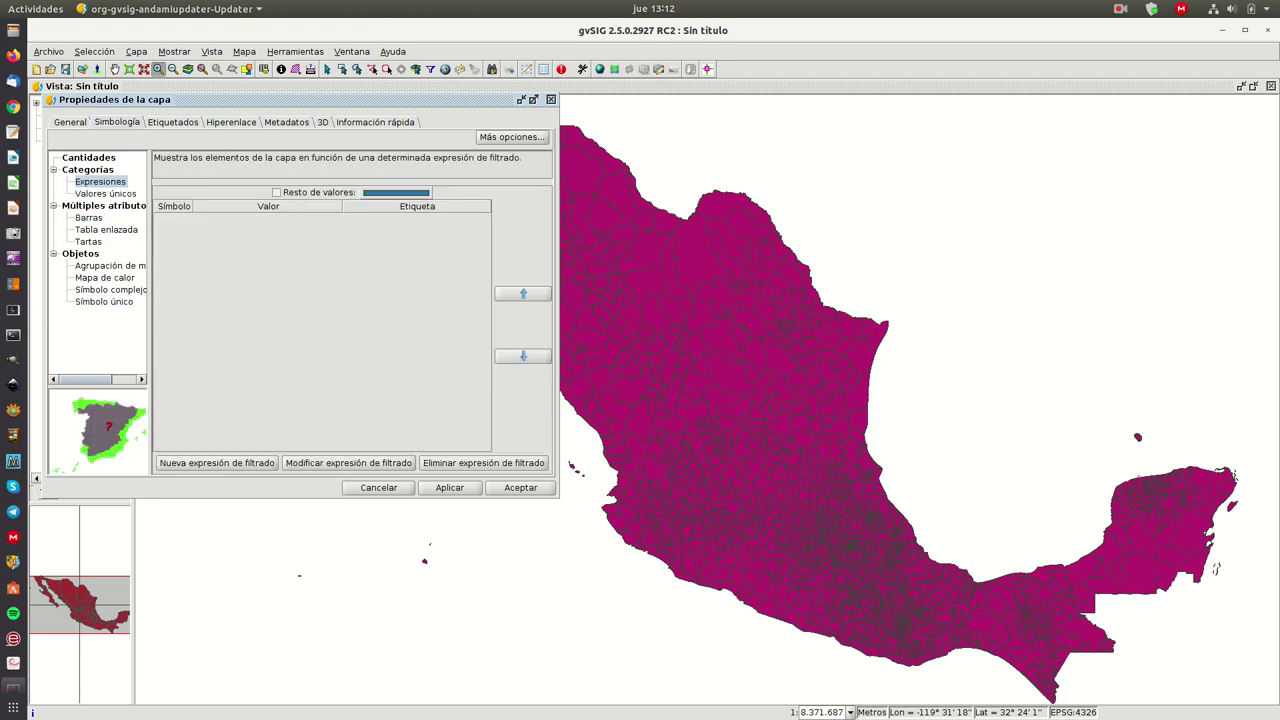
pyautogui.click(105, 193)
# - Classify the legend by the NOM_ENT field with all of its values, and apply it to the layer
pyautogui.click(325, 195)
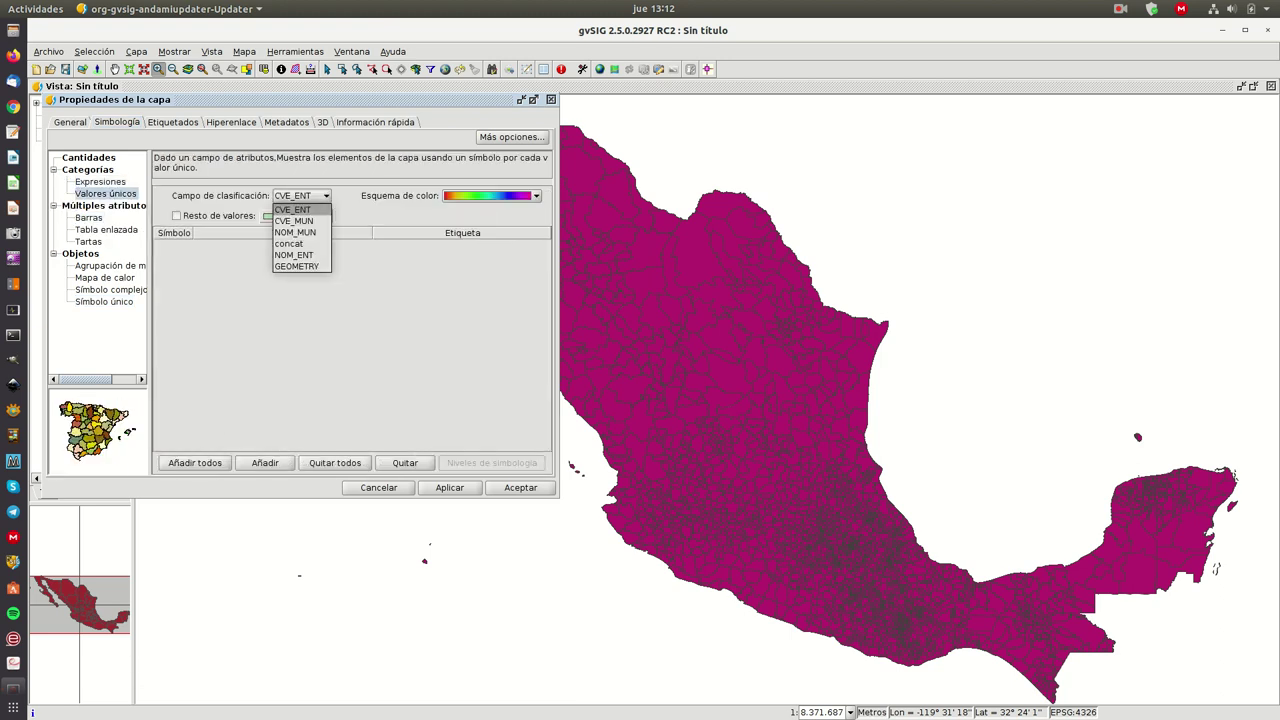
pyautogui.click(294, 255)
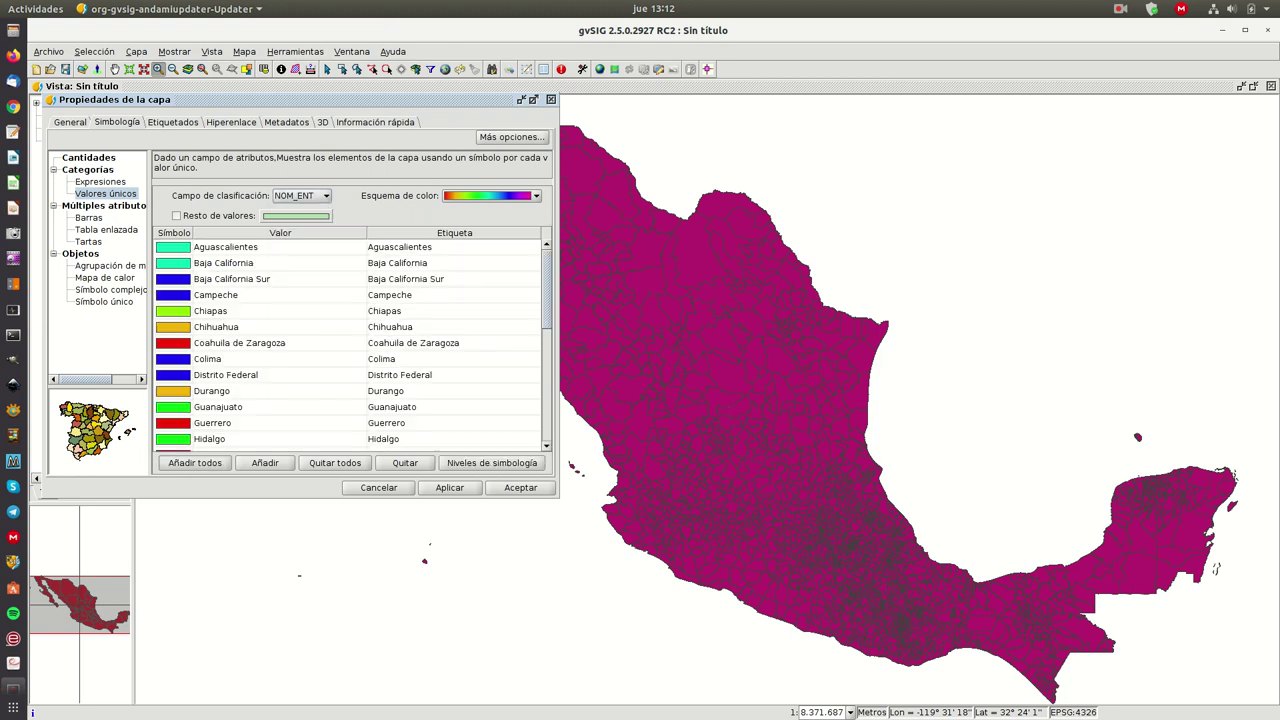
pyautogui.click(450, 488)
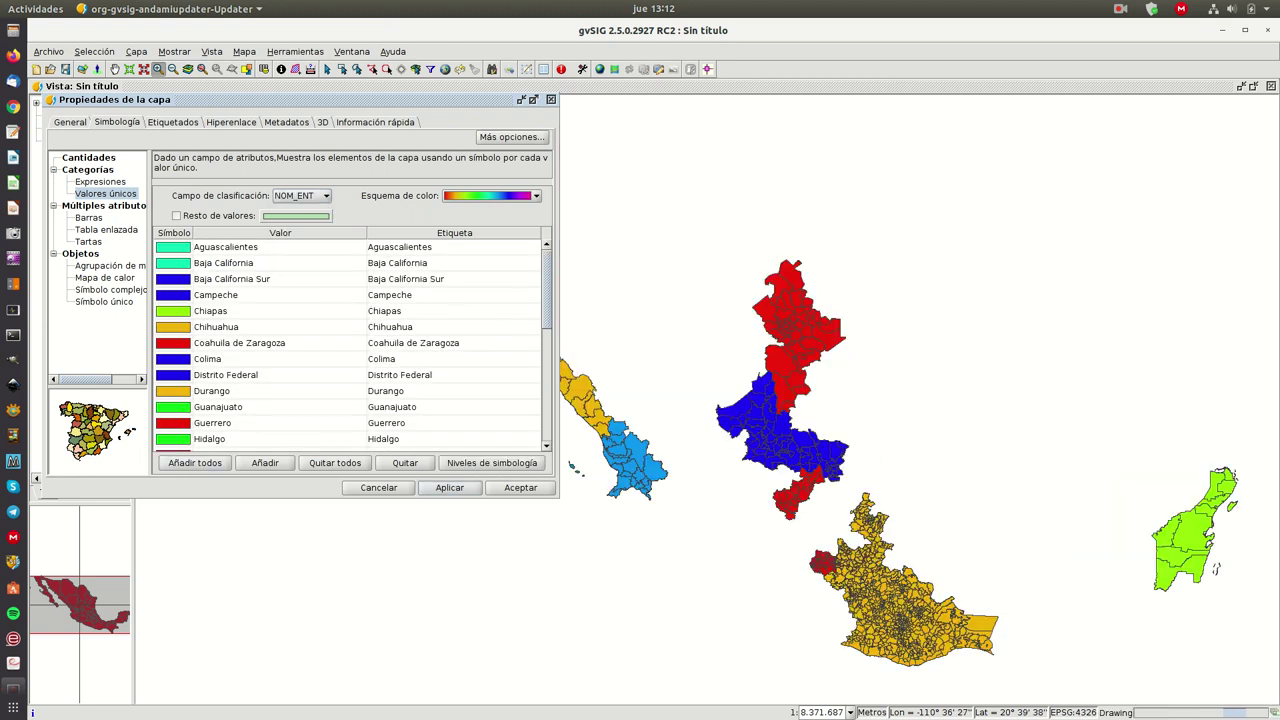
pyautogui.click(520, 488)
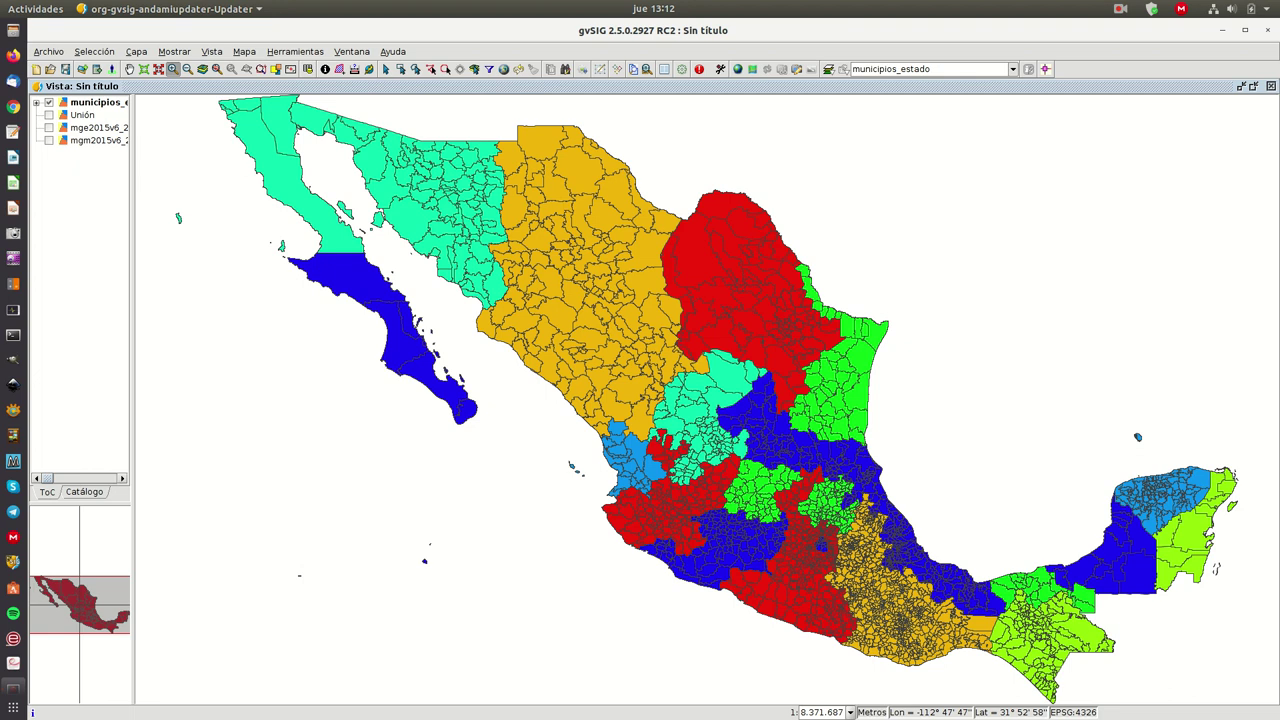
# - Hide the municipios_estado layer and remove the Unión layer from the view
pyautogui.click(49, 102)
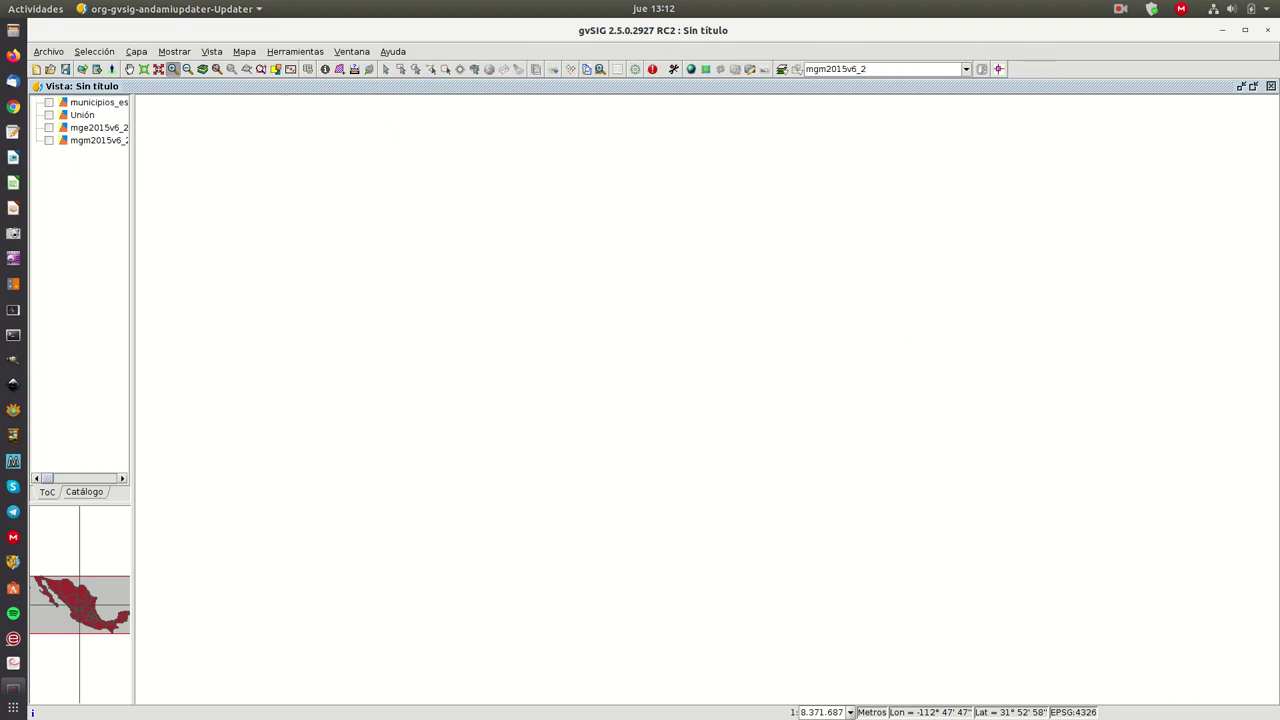
pyautogui.click(83, 115)
pyautogui.rightClick(85, 115)
pyautogui.click(150, 201)
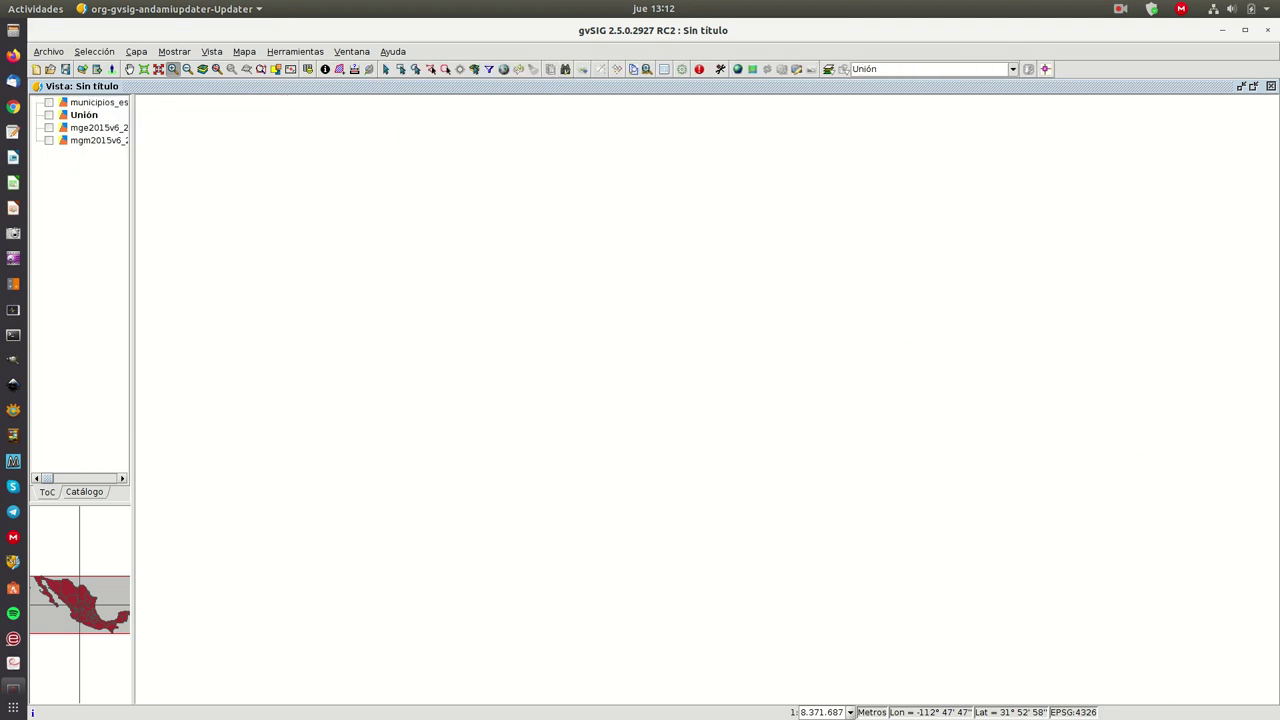
pyautogui.click(622, 400)
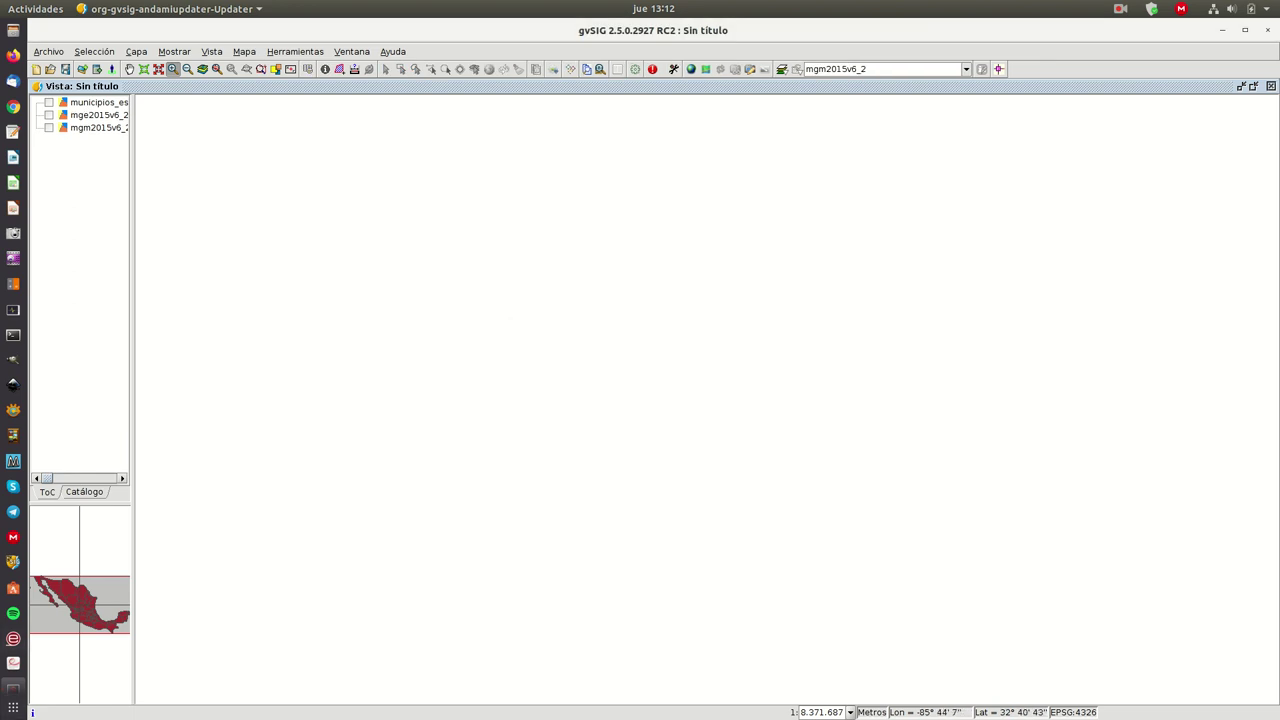
# - Close the view and open the mgm2015v6_2 and mge2015v6_2 attribute tables together from the project manager
pyautogui.click(1271, 86)
pyautogui.click(122, 153)
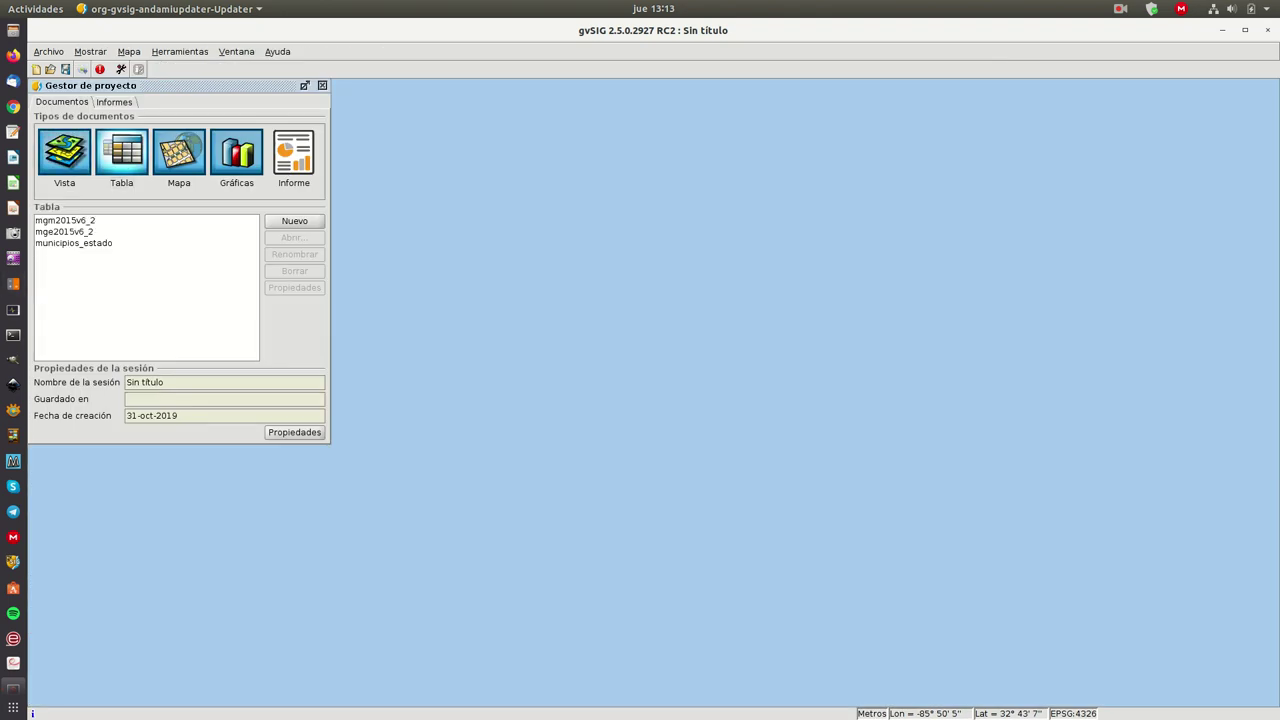
pyautogui.click(66, 232)
pyautogui.keyDown('ctrl'); pyautogui.click(64, 219); pyautogui.keyUp('ctrl')
pyautogui.click(294, 237)
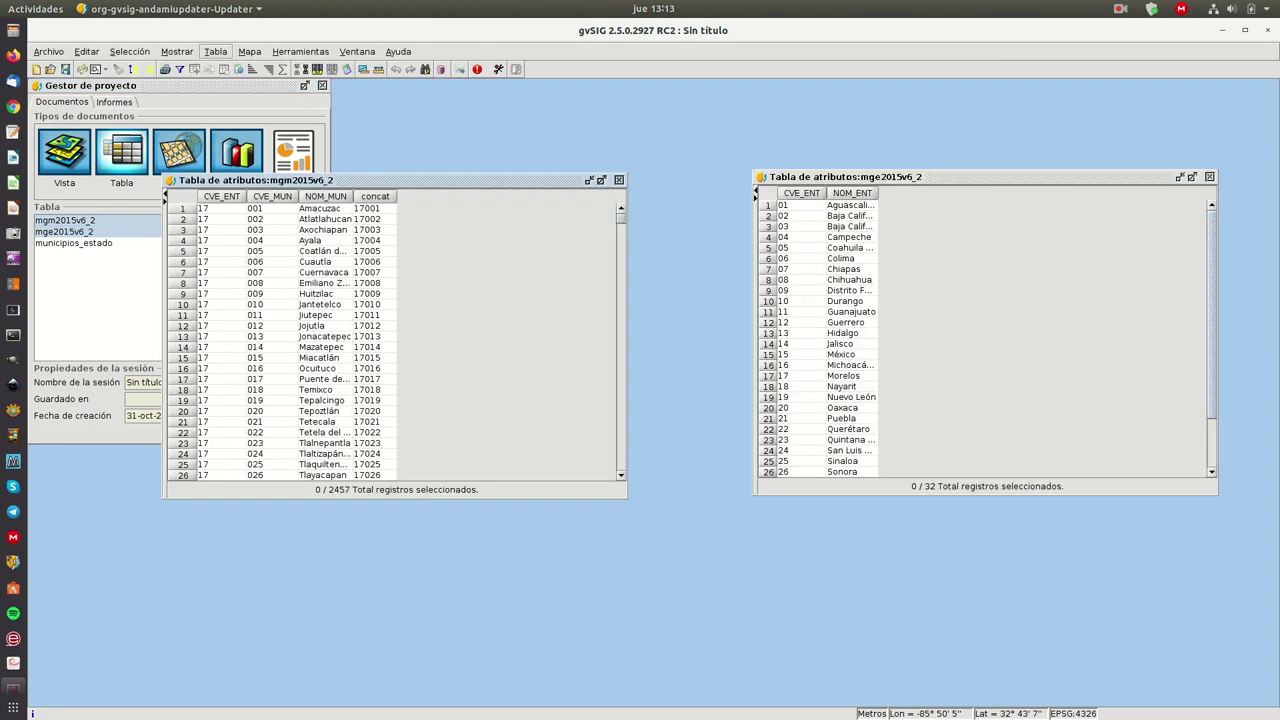
# - Start linking tables (Enlazar) with mge2015v6_2 as the source table and CVE_ENT as its link field
pyautogui.click(215, 52)
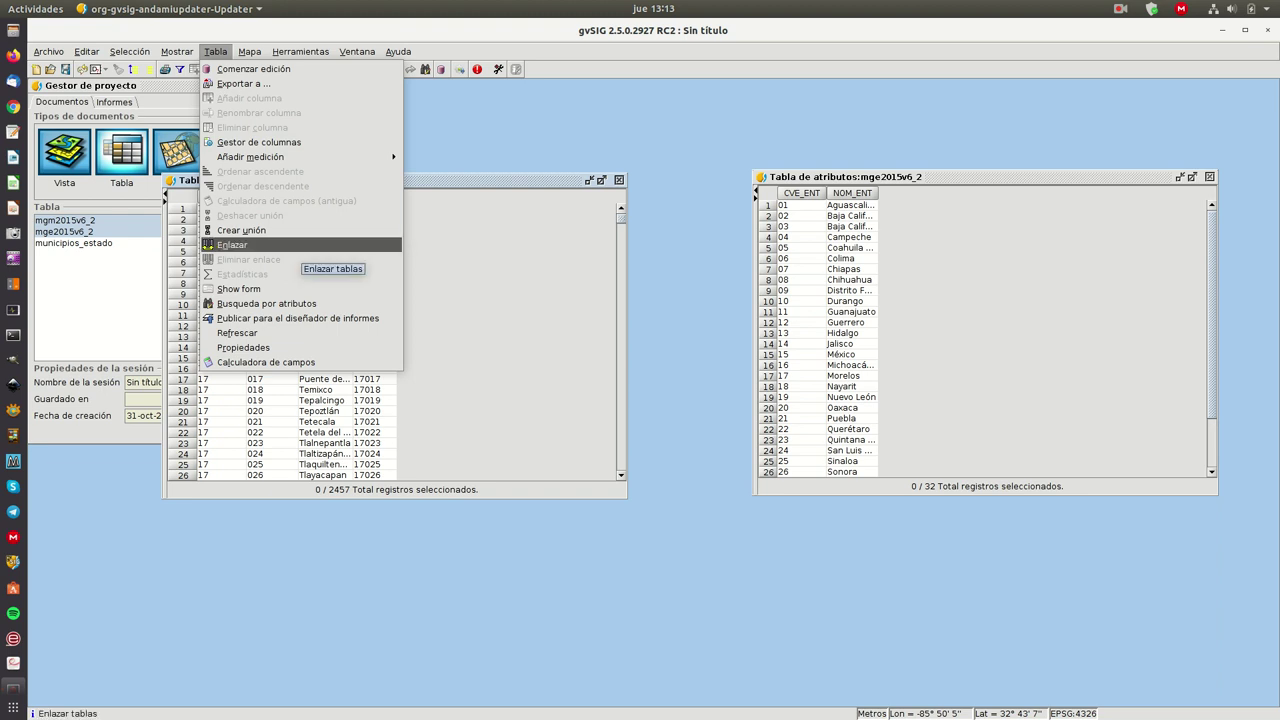
pyautogui.press('Return')
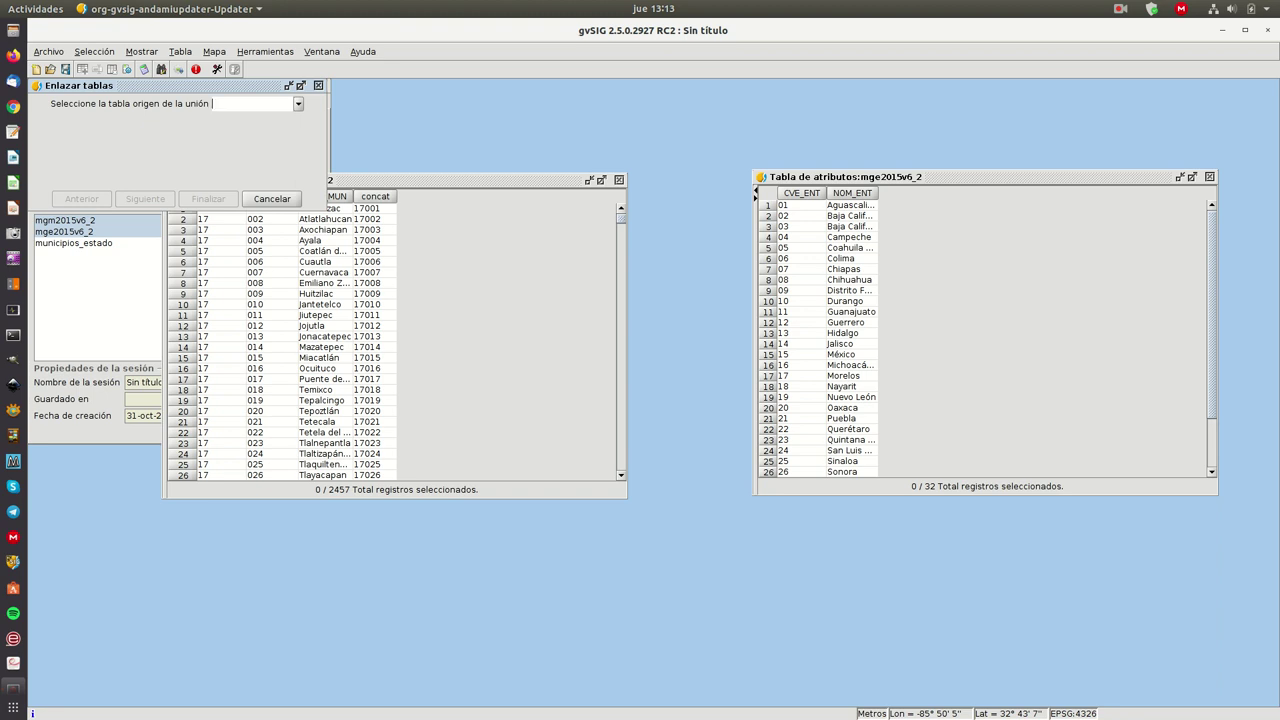
pyautogui.click(298, 104)
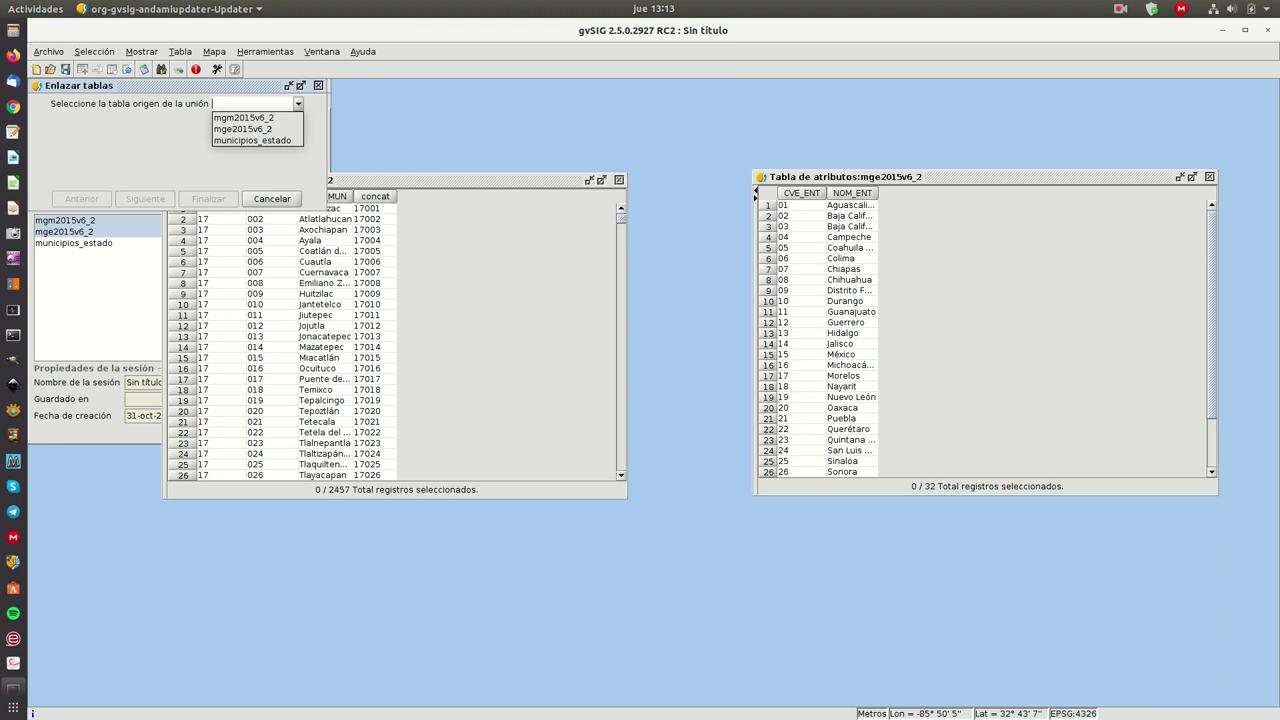
pyautogui.click(243, 128)
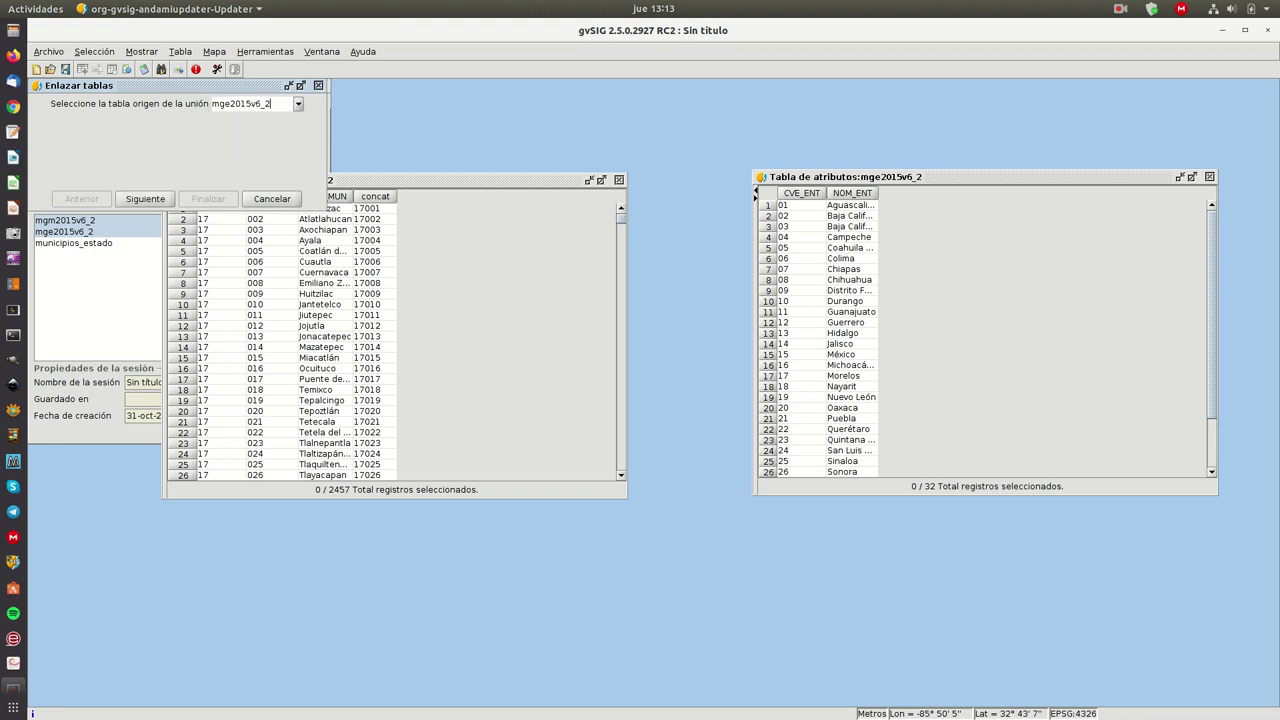
pyautogui.click(145, 198)
pyautogui.click(294, 104)
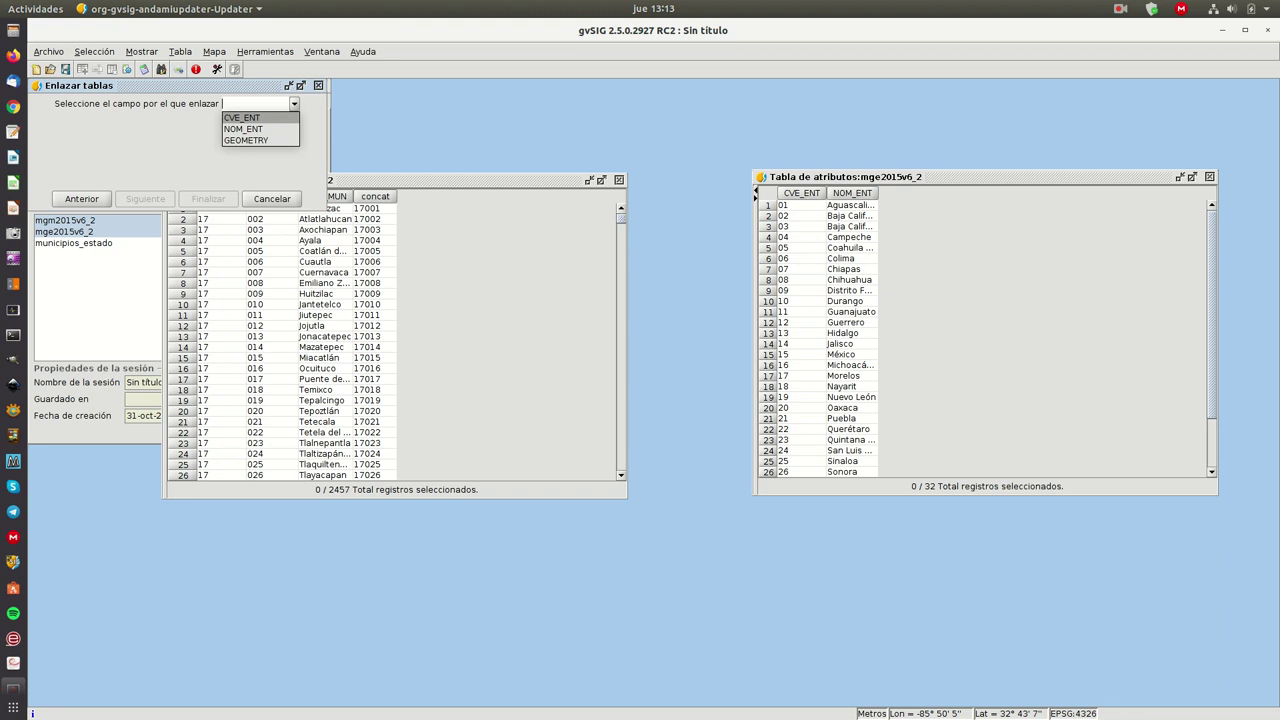
pyautogui.click(242, 118)
pyautogui.click(145, 199)
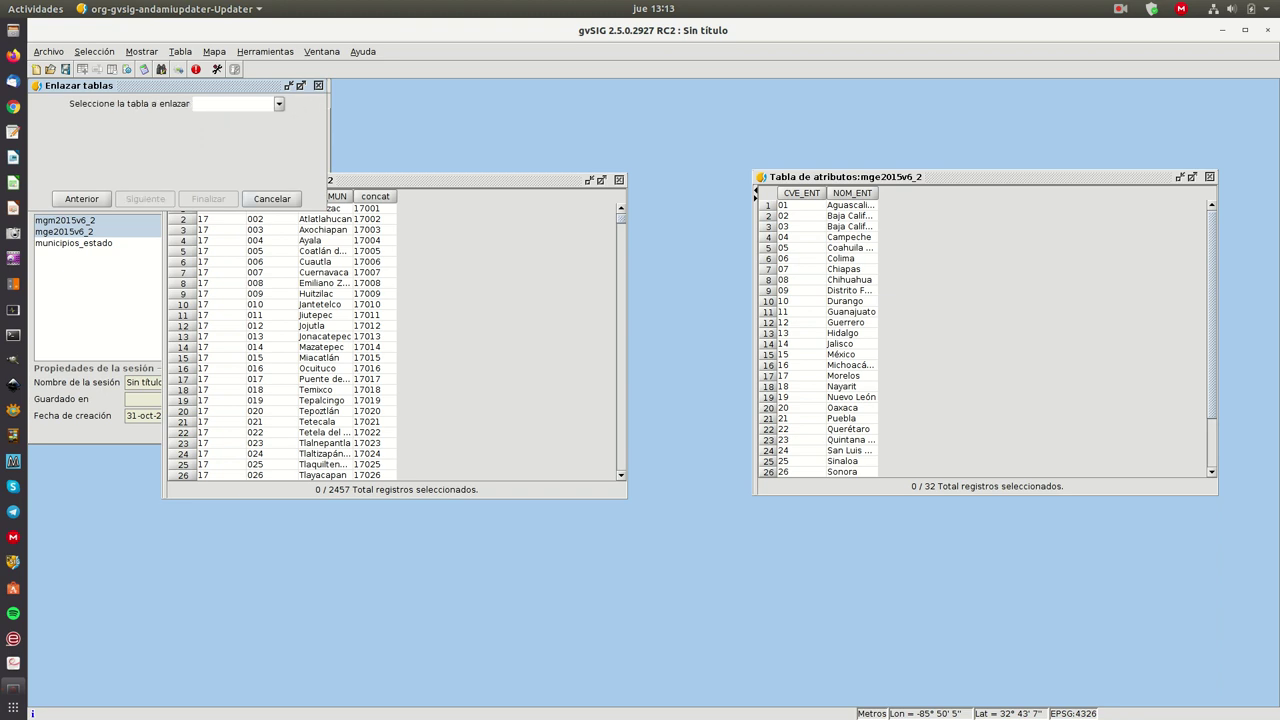
# - Set mgm2015v6_2 as the table to link, with CVE_ENT as its link field, and finish the link
pyautogui.click(279, 104)
pyautogui.press('Return')
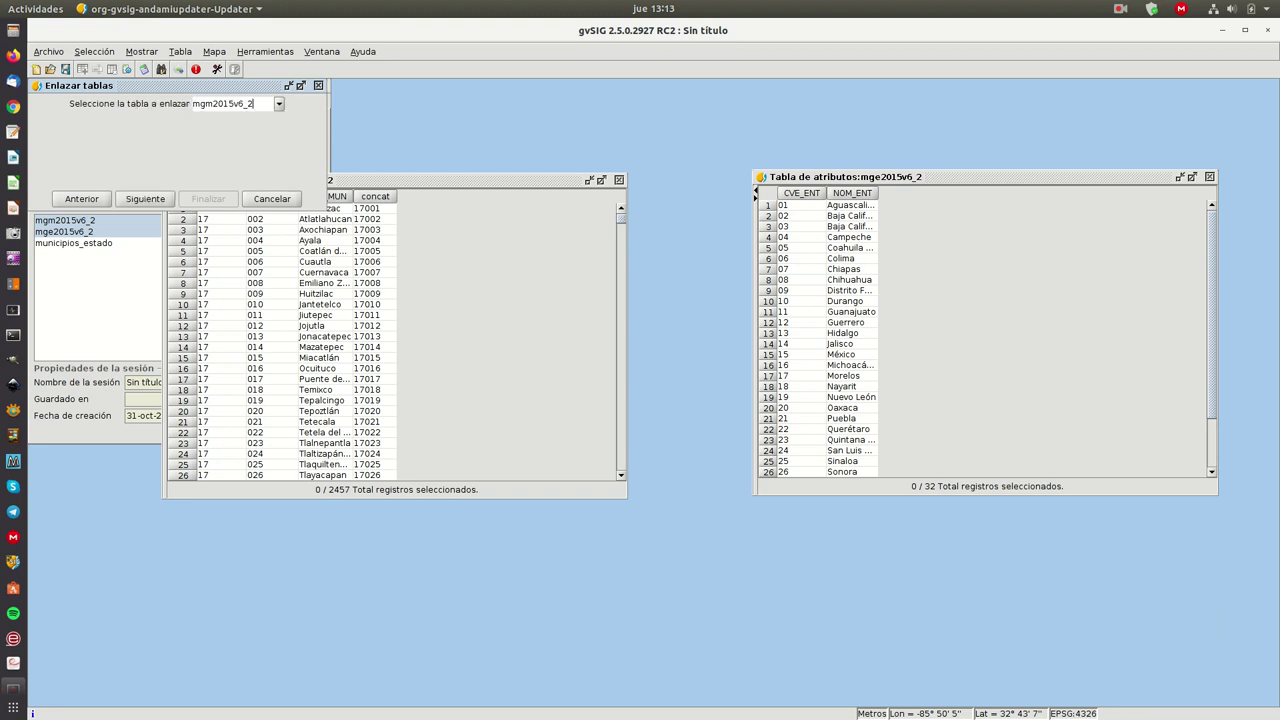
pyautogui.press('Return')
pyautogui.press('Down')
pyautogui.press('Down')
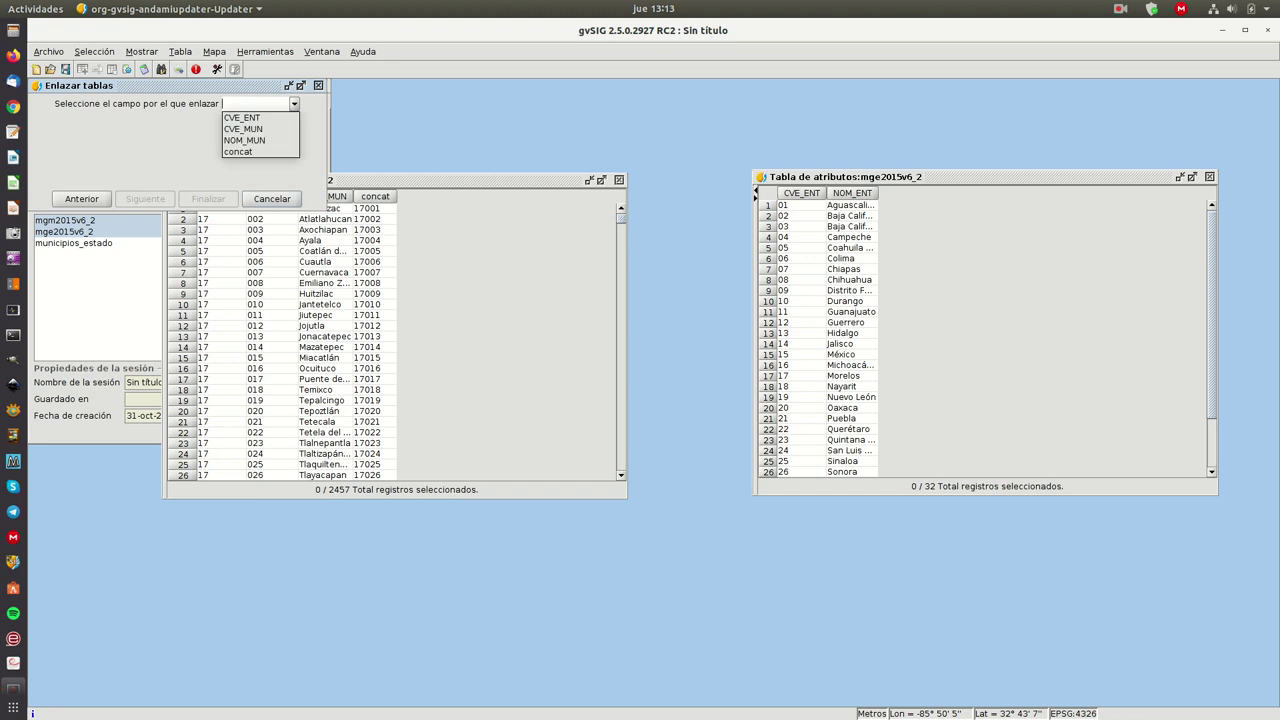
pyautogui.press('Return')
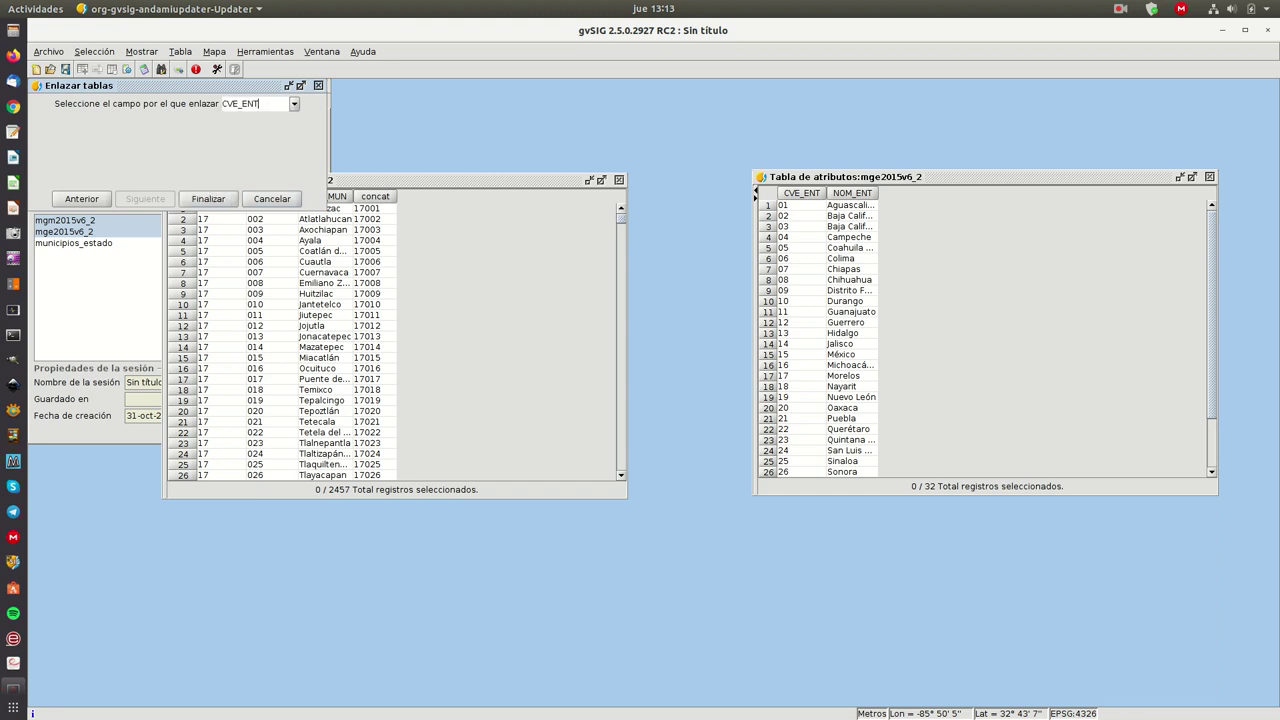
pyautogui.press('Return')
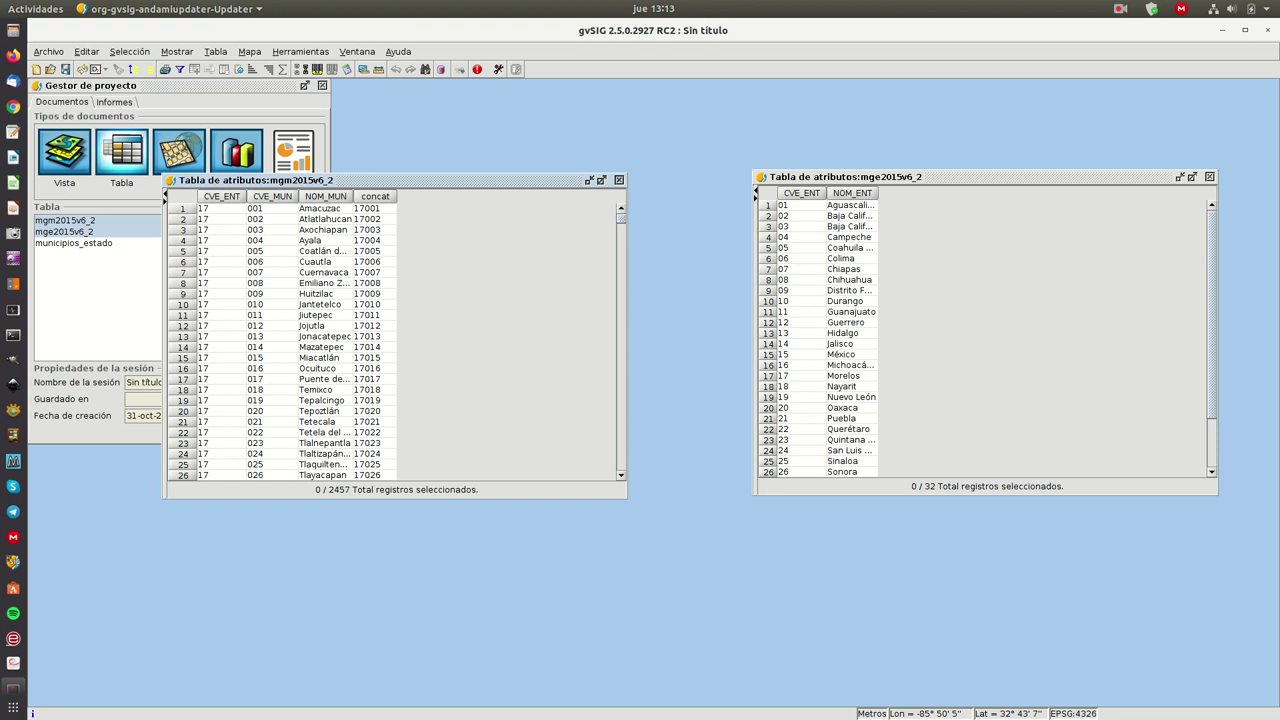
# - Select state record 03 in mge2015v6_2 and bring the selected records to the top of both linked tables
pyautogui.click(803, 227)
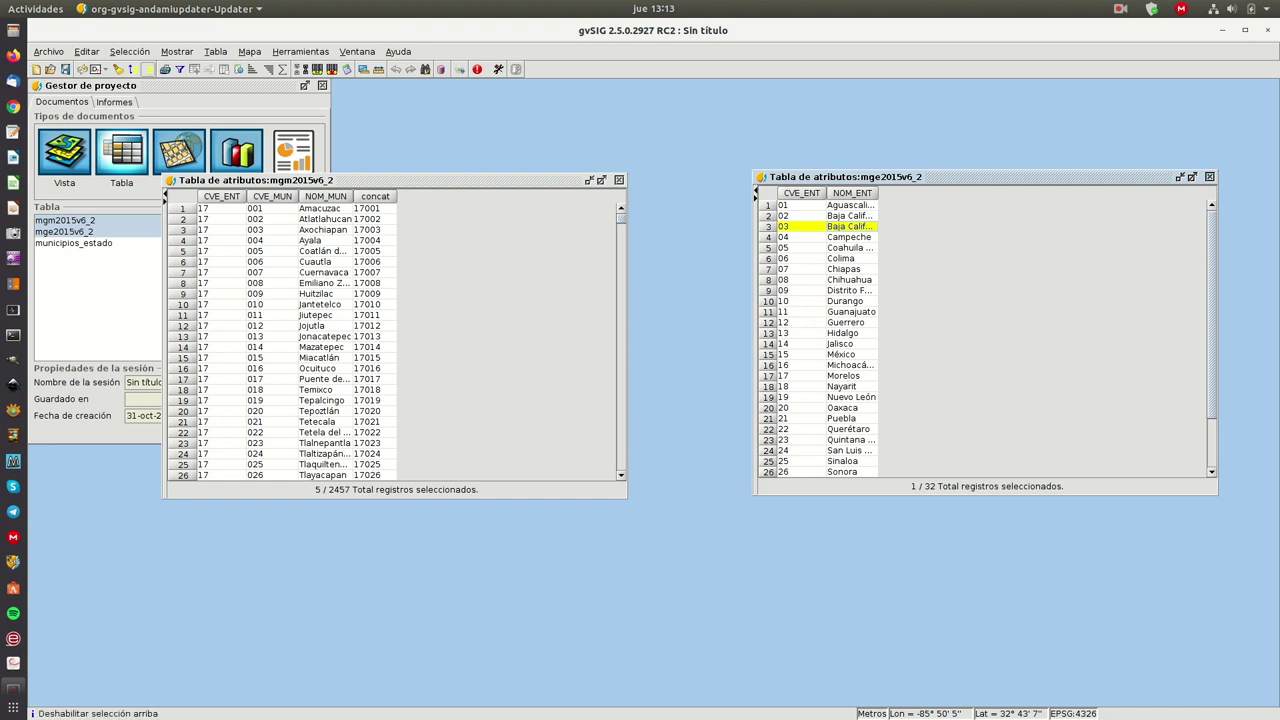
pyautogui.click(133, 69)
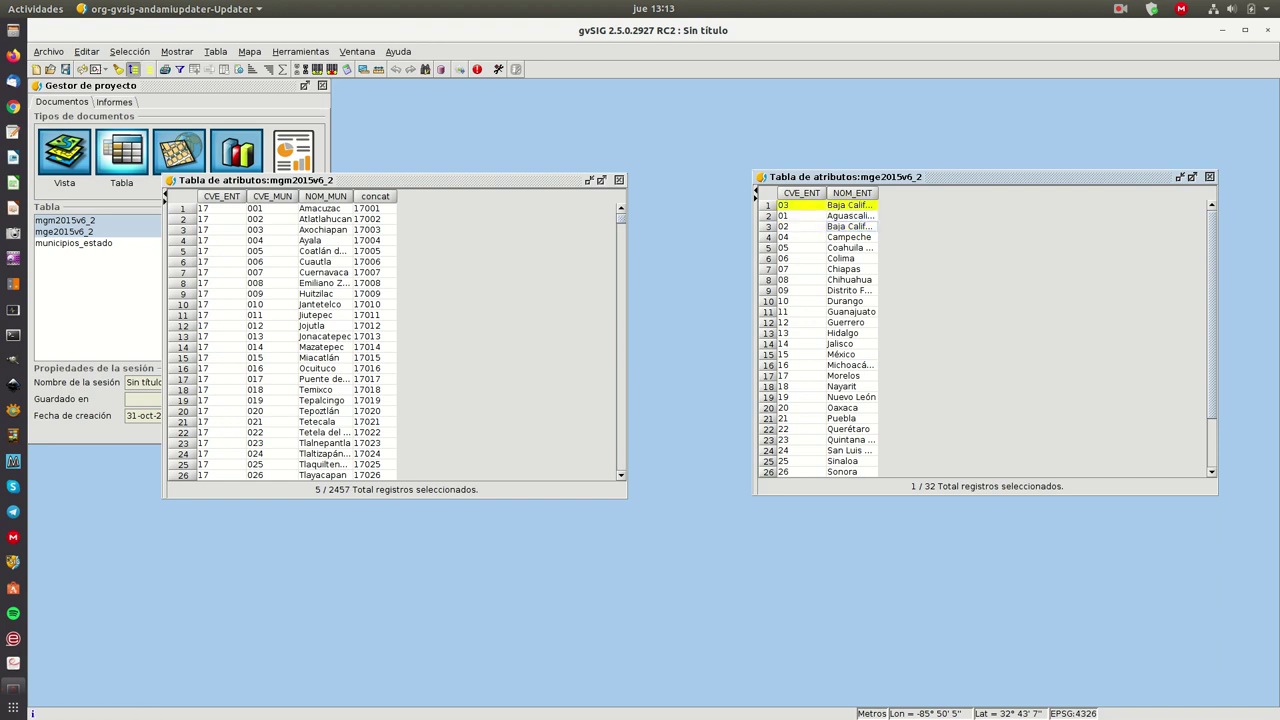
pyautogui.moveTo(392, 180); pyautogui.dragTo(389, 181)
pyautogui.click(133, 69)
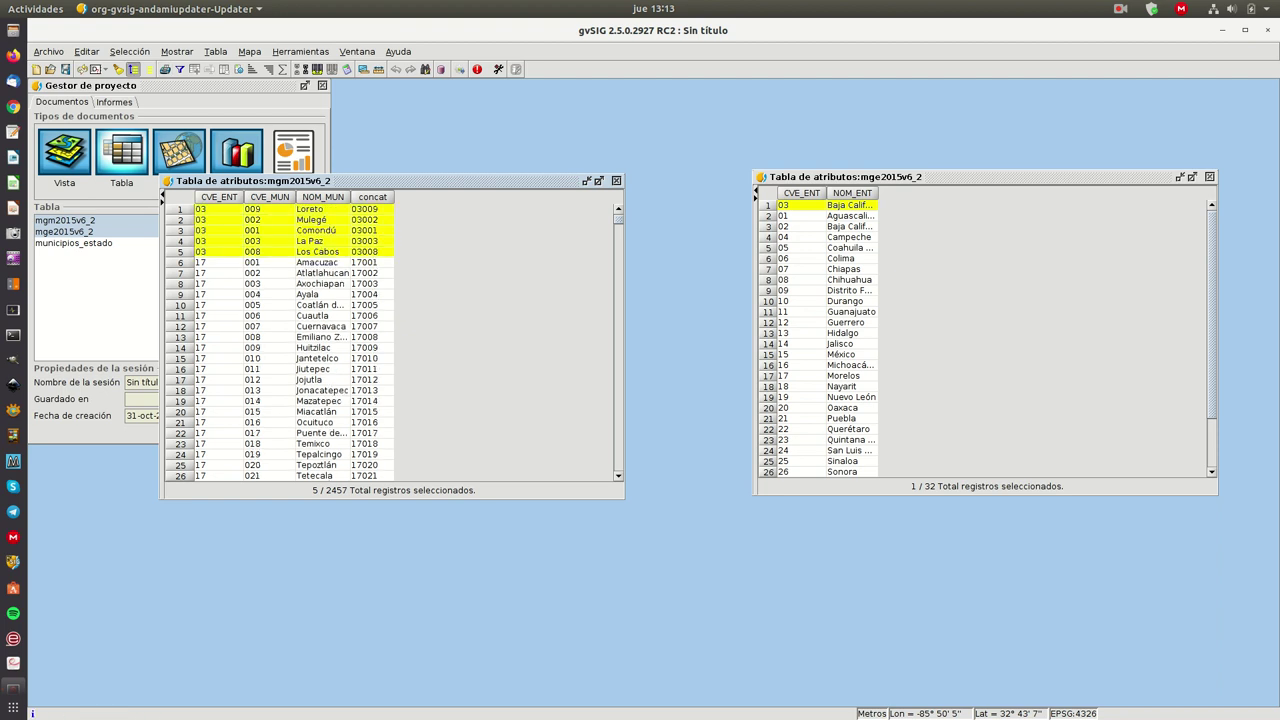
# - Widen the NOM_MUN column, try other state records, and select Chiapas in mge2015v6_2 to review its linked municipalities
pyautogui.moveTo(350, 197); pyautogui.dragTo(429, 197)
pyautogui.click(802, 216)
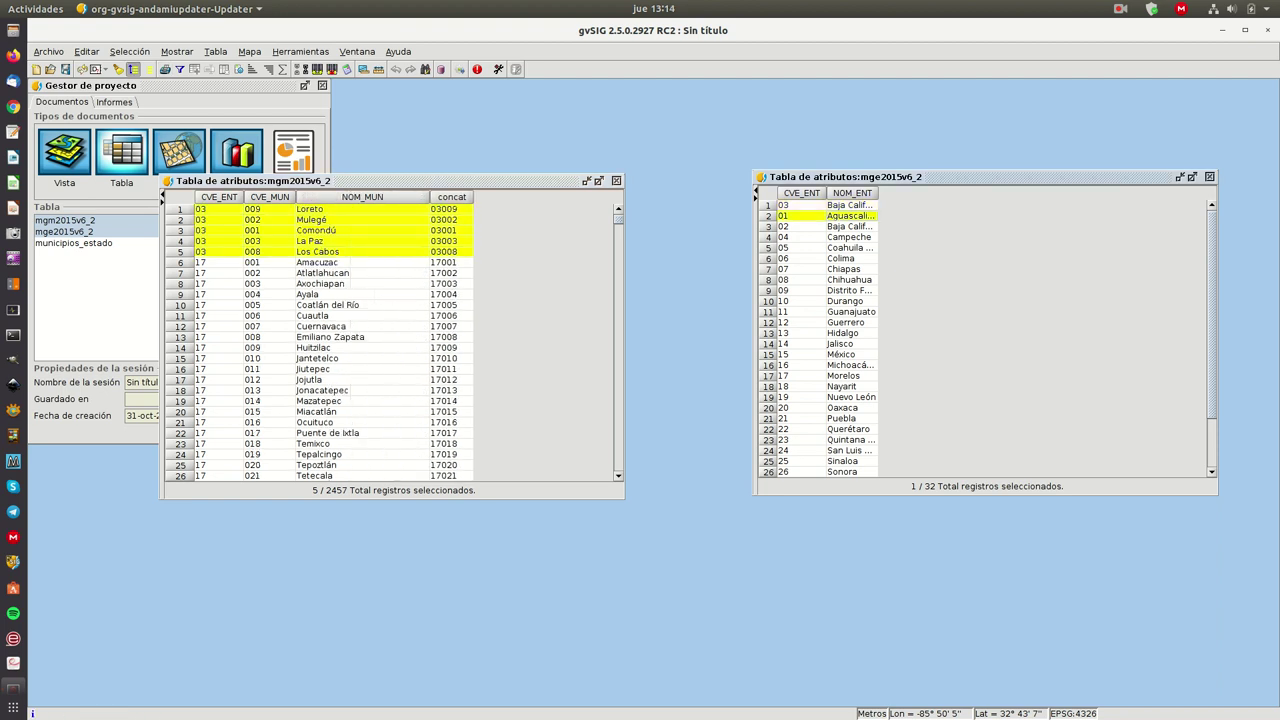
pyautogui.click(848, 227)
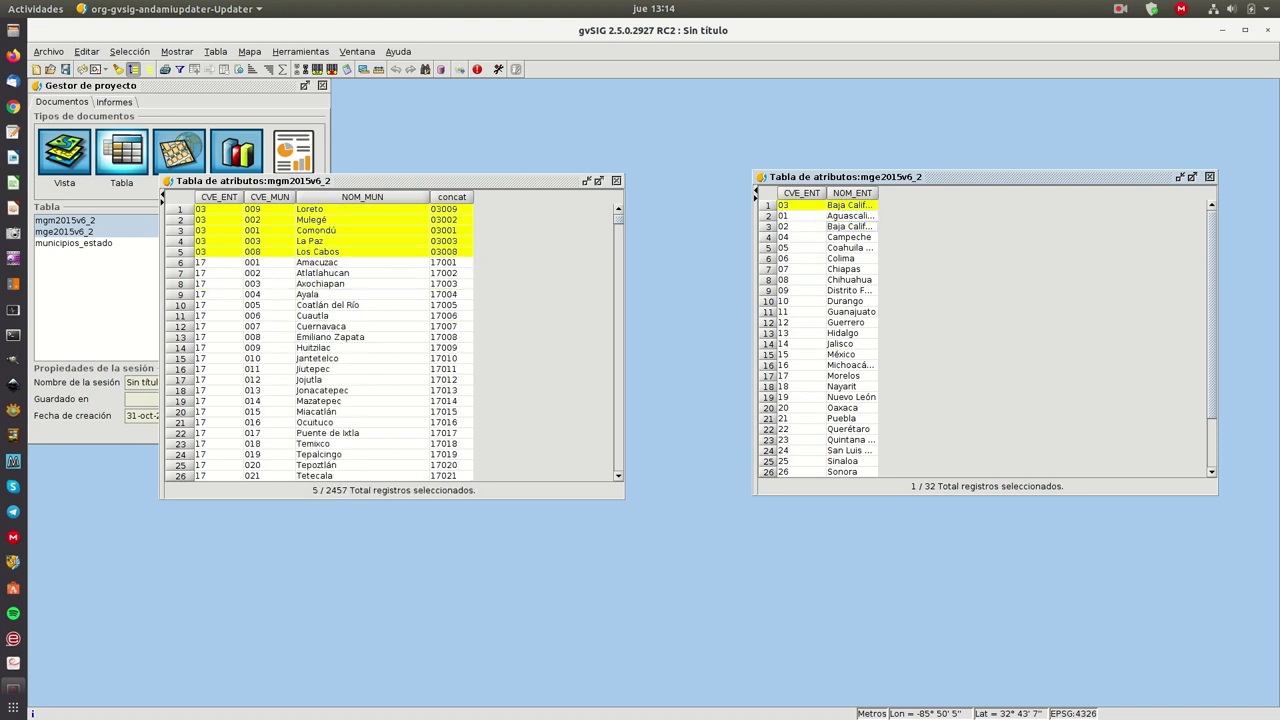
pyautogui.click(848, 269)
pyautogui.scroll(-20, 390, 340)
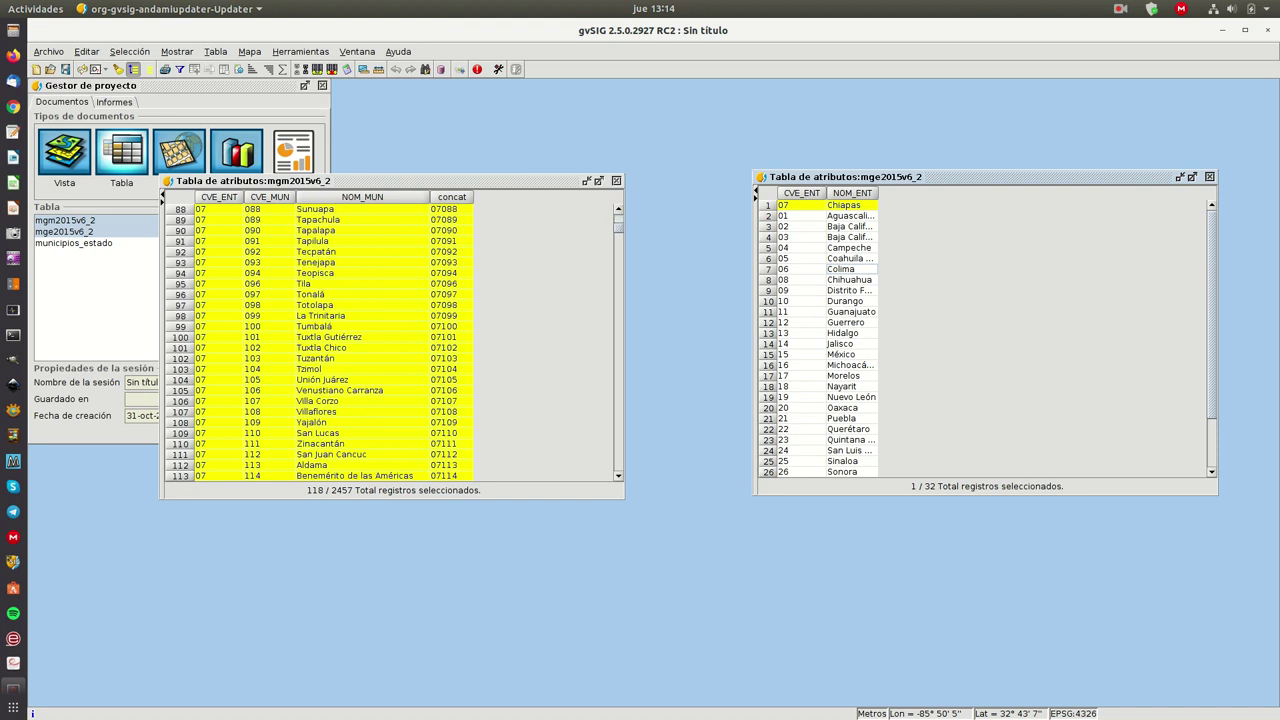
pyautogui.scroll(-7, 318, 342)
# - Reopen the Sin título view and display the municipios_estado layer with the point selection tool active
pyautogui.click(64, 153)
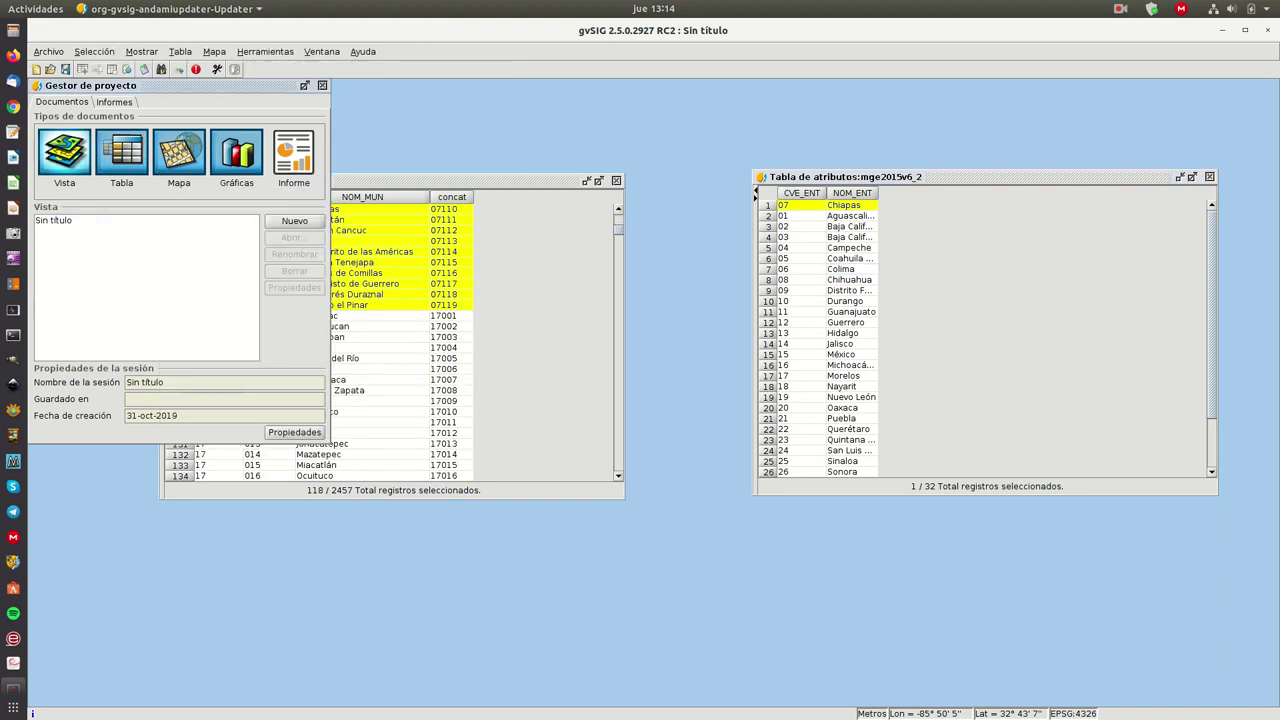
pyautogui.click(54, 220)
pyautogui.click(294, 238)
pyautogui.click(294, 237)
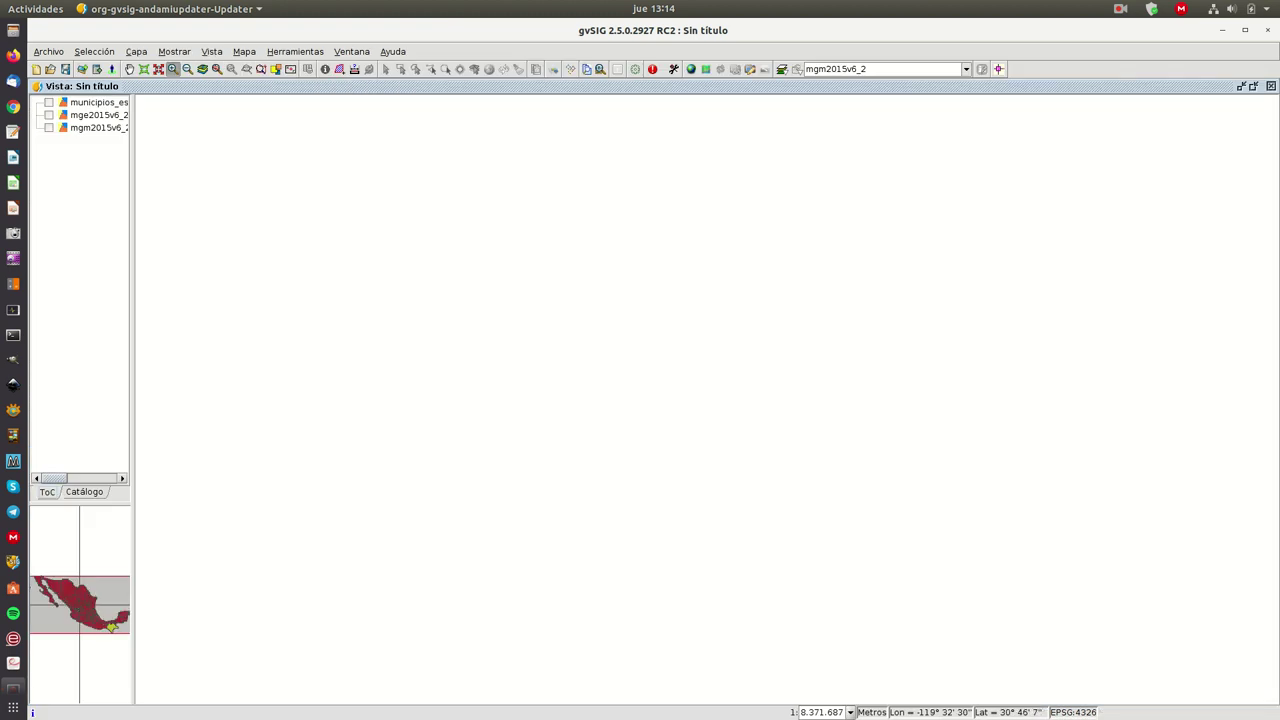
pyautogui.click(49, 102)
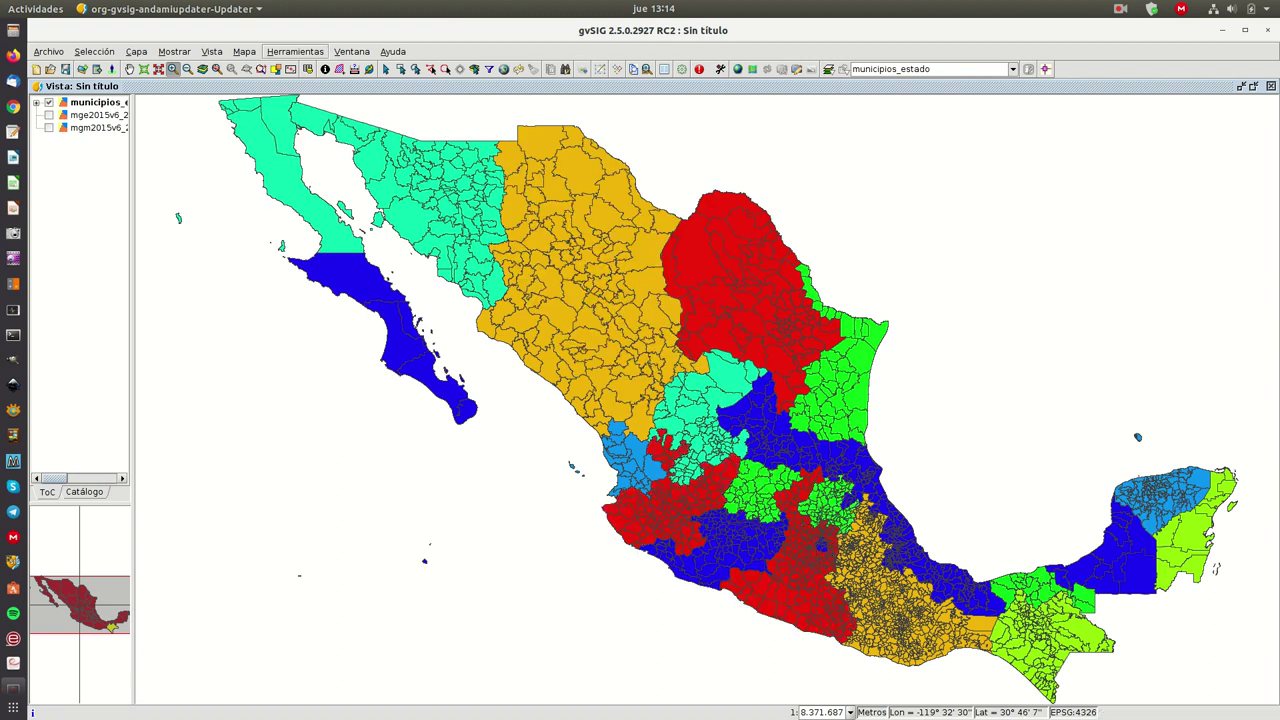
pyautogui.click(386, 69)
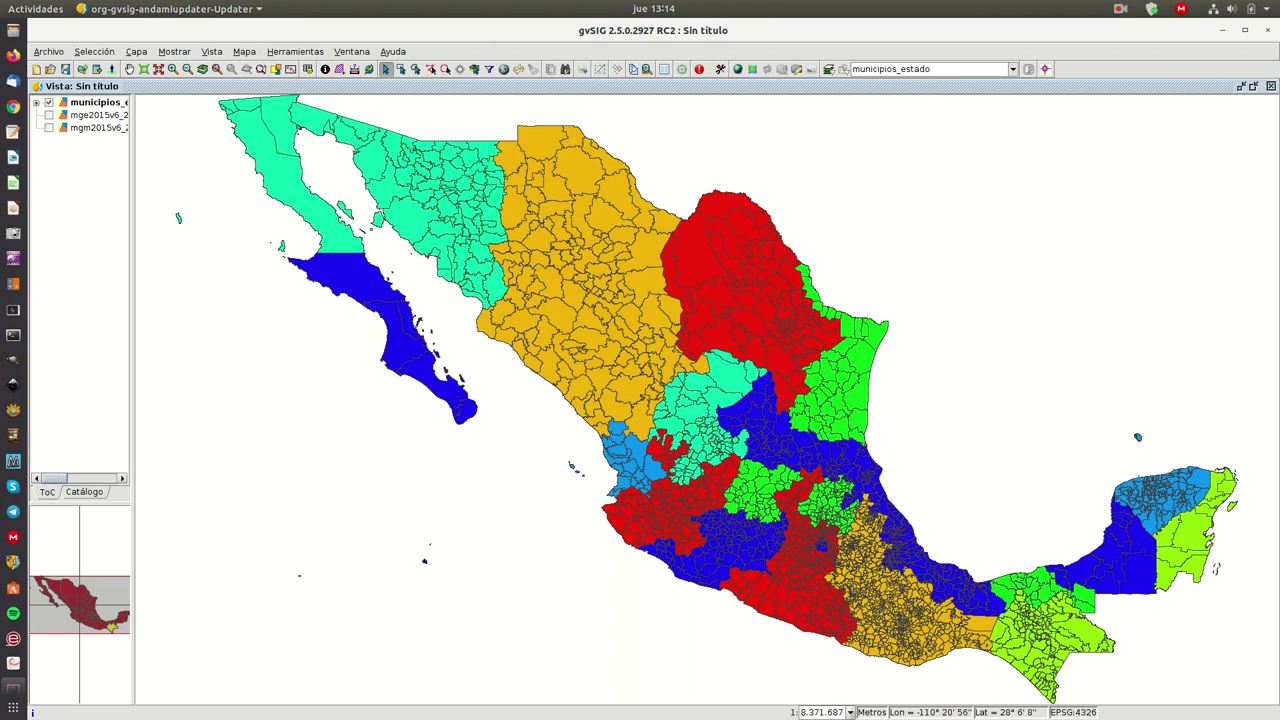
# - Select a north-western municipality in municipios_estado, select a north-central state with mge2015v6_2 active, and show only the mgm2015v6_2 layer
pyautogui.click(408, 220)
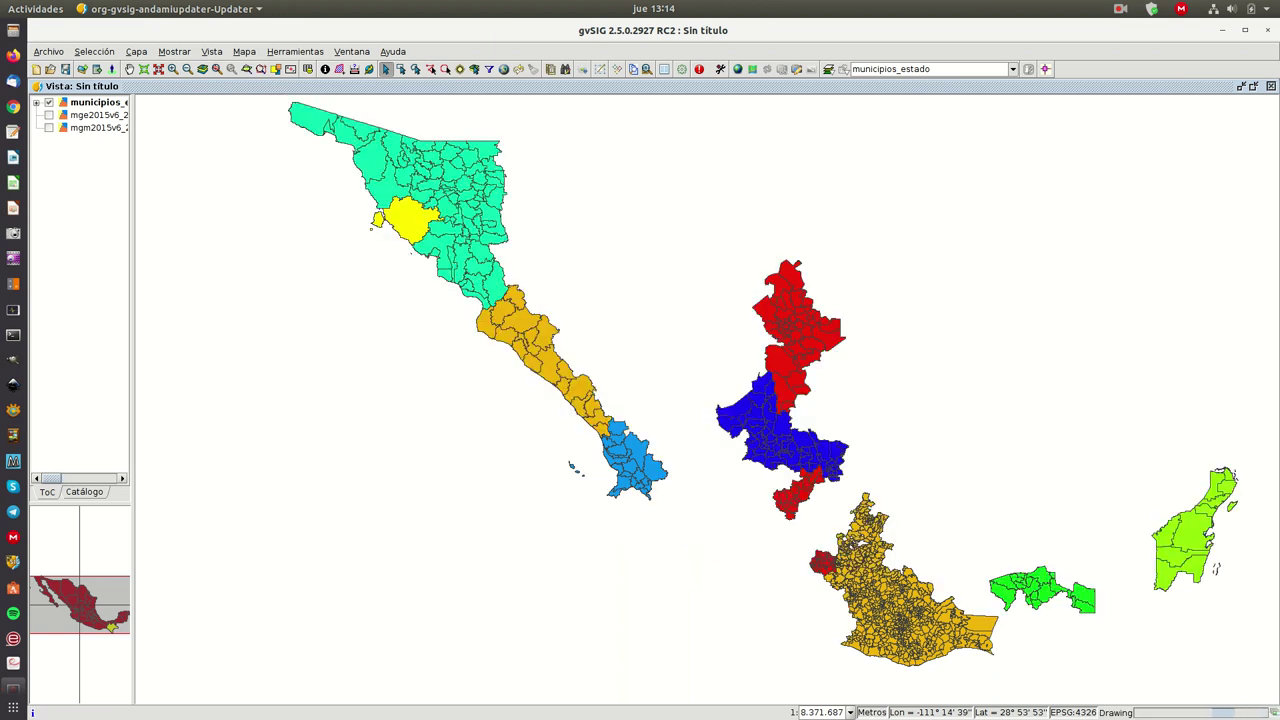
pyautogui.click(98, 115)
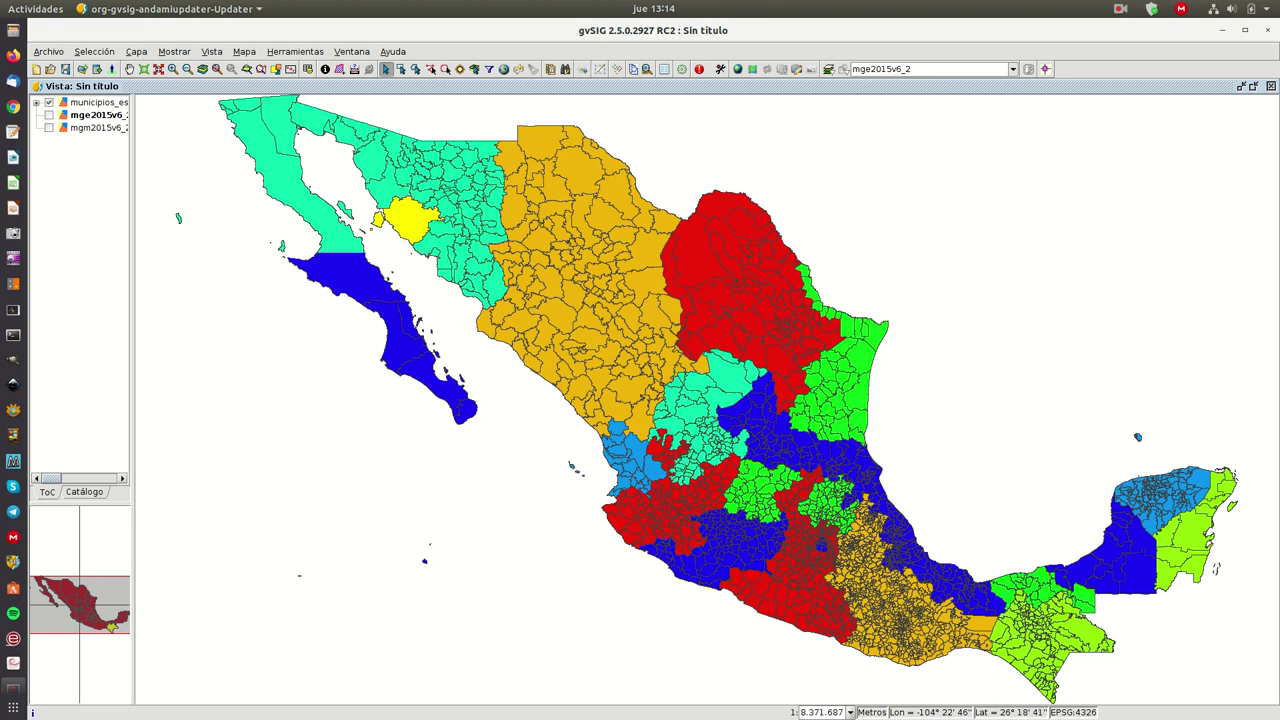
pyautogui.click(645, 311)
pyautogui.click(49, 102)
pyautogui.click(49, 128)
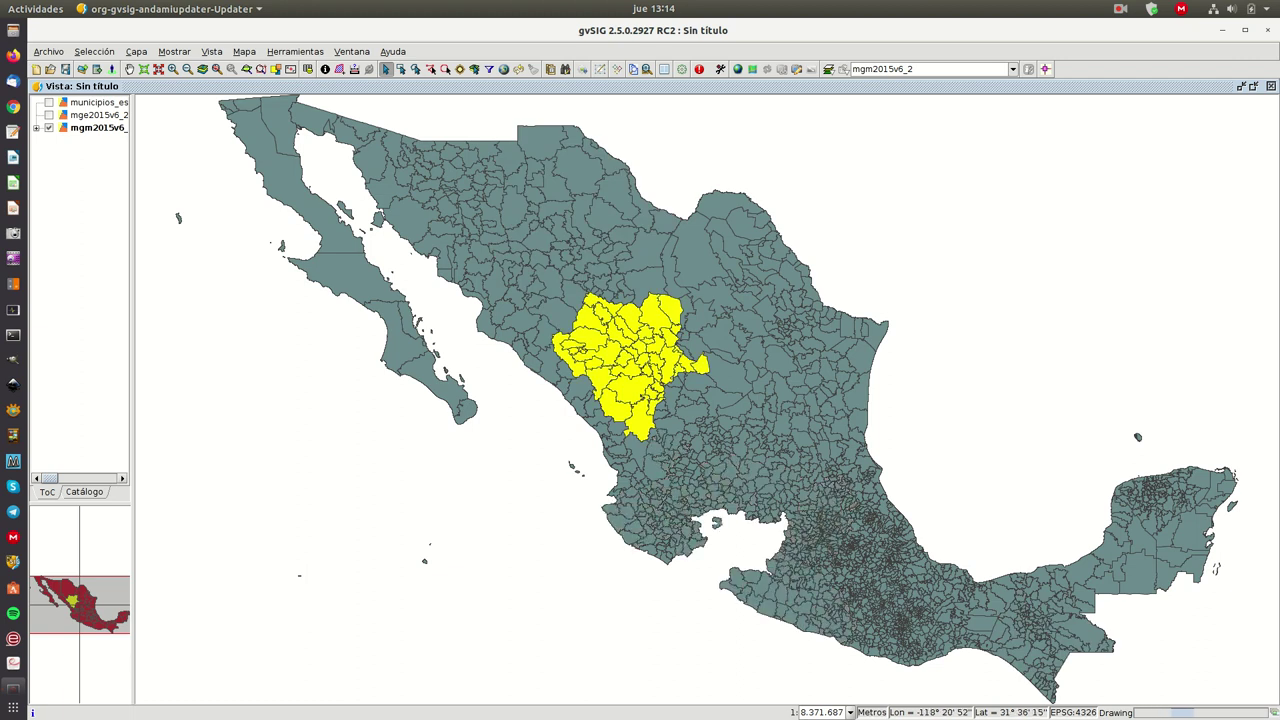
# - Select the southern Baja California peninsula state with mge2015v6_2 active, and select a single north-western municipality with mgm2015v6_2 active
pyautogui.click(98, 115)
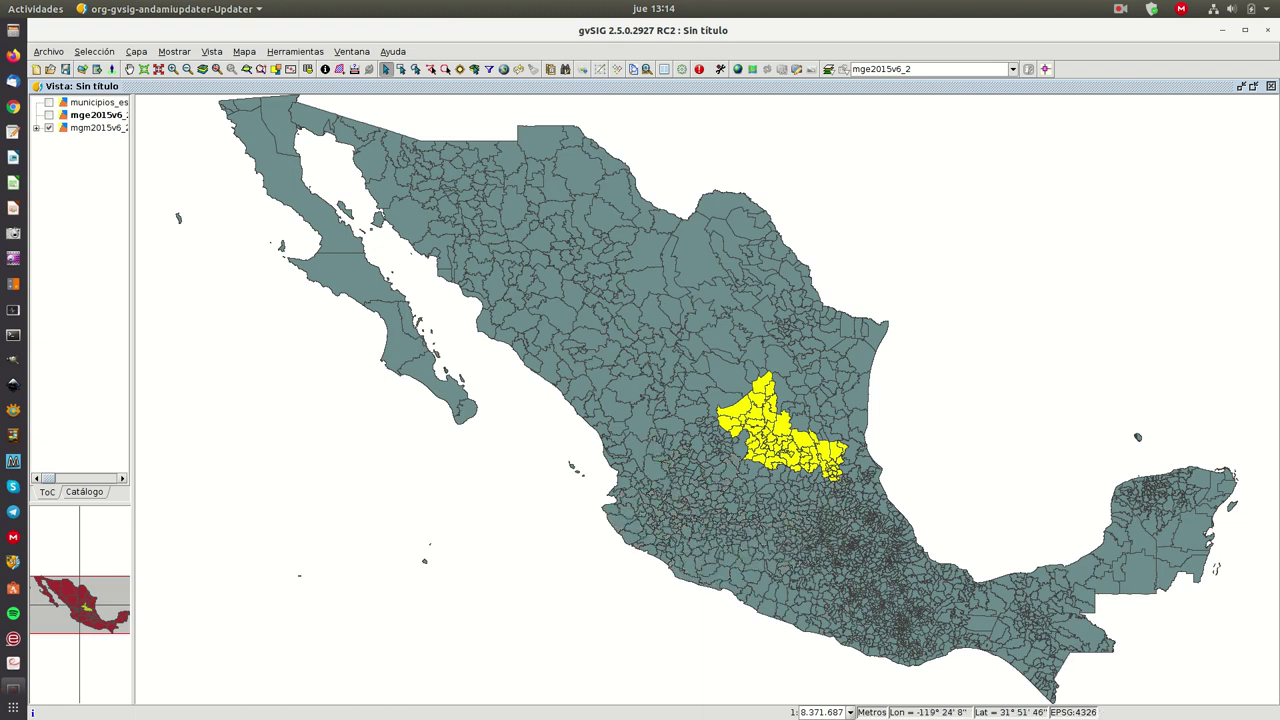
pyautogui.click(356, 274)
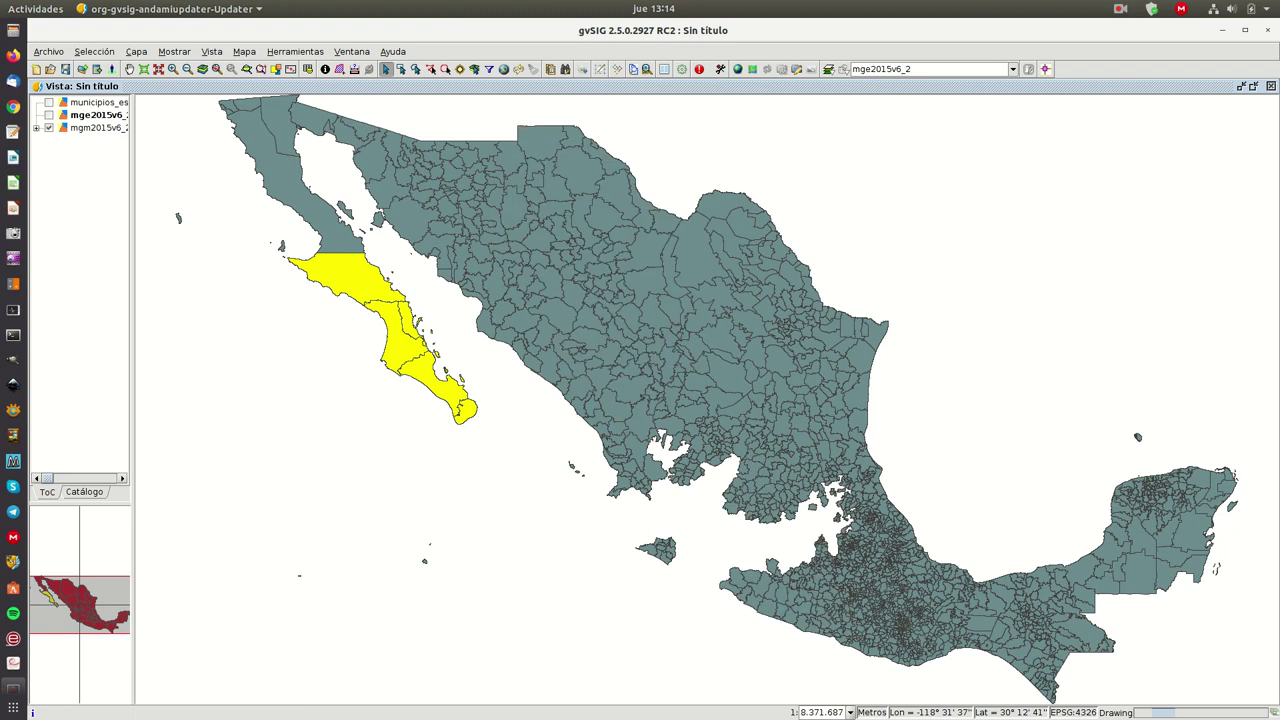
pyautogui.click(98, 128)
pyautogui.click(537, 343)
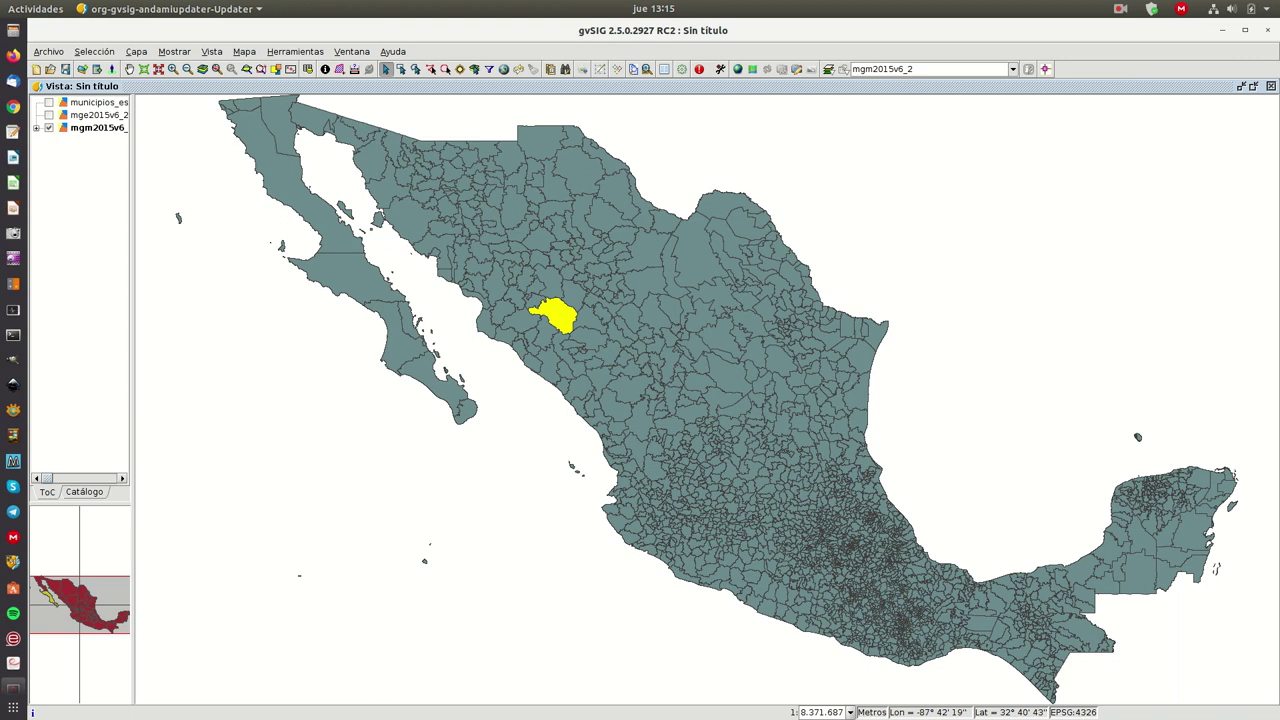
# - Start adding a file-based layer to the Sin título view and browse the AdminMex folder for it
pyautogui.click(82, 69)
pyautogui.click(792, 228)
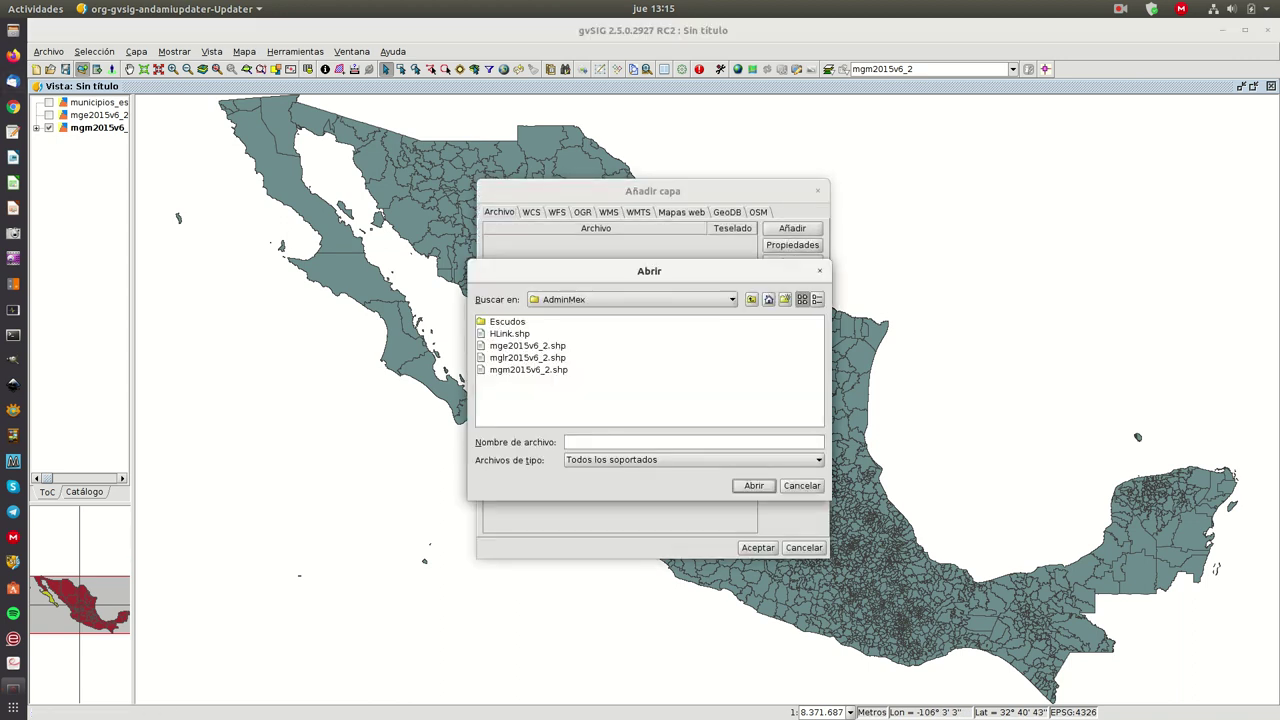